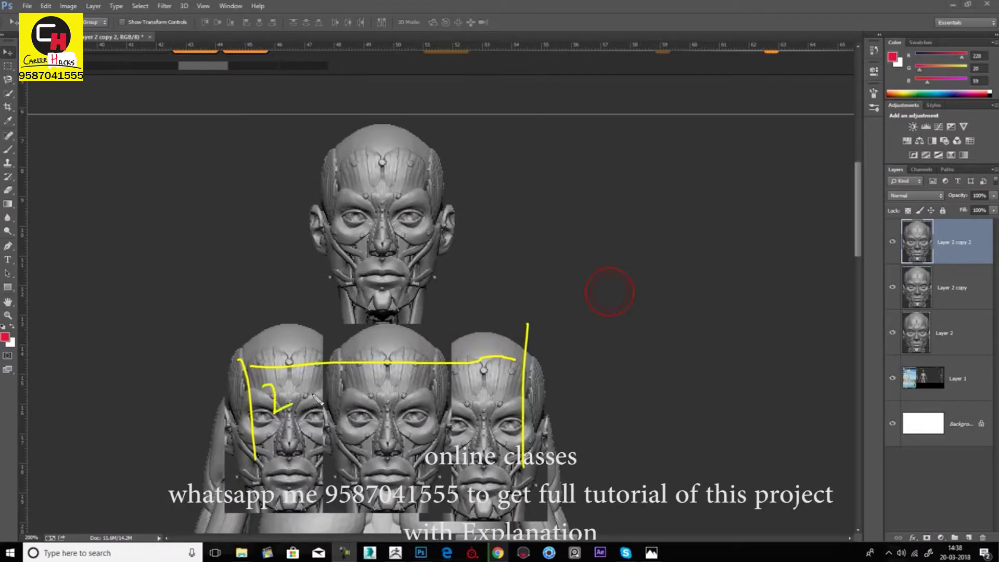
Step: Add an underlined musculature note by the faces, clear it, and turn the skeleton sideways
{"action": "mouse_move", "coordinate": [604, 346]}
{"action": "left_mouse_down"}
{"action": "mouse_move", "coordinate": [682, 364]}
{"action": "mouse_move", "coordinate": [814, 309]}
{"action": "left_mouse_up"}
{"action": "left_click_drag", "start_coordinate": [613, 396], "coordinate": [818, 347]}
{"action": "left_click_drag", "start_coordinate": [639, 419], "coordinate": [840, 366]}
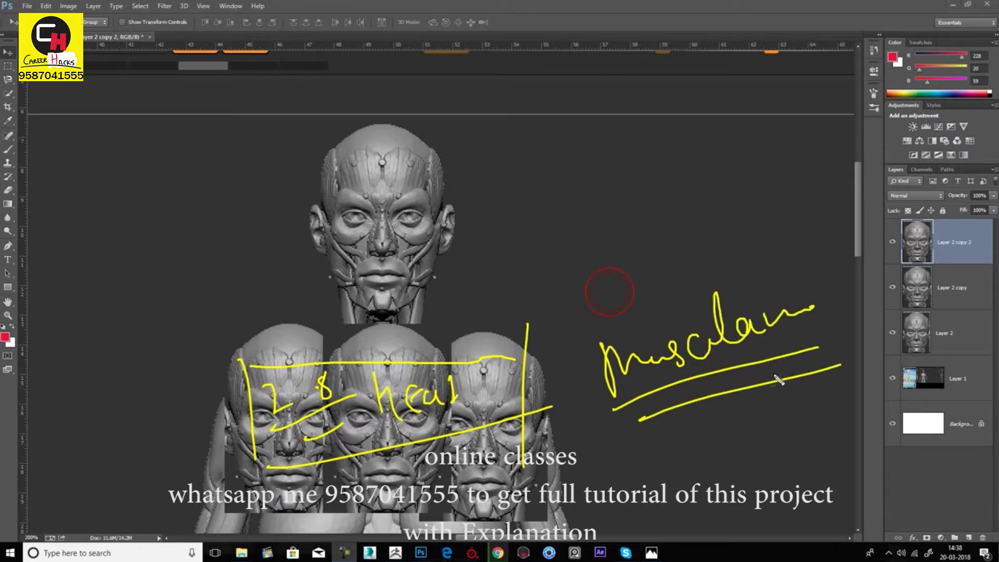
{"action": "key", "text": "Escape"}
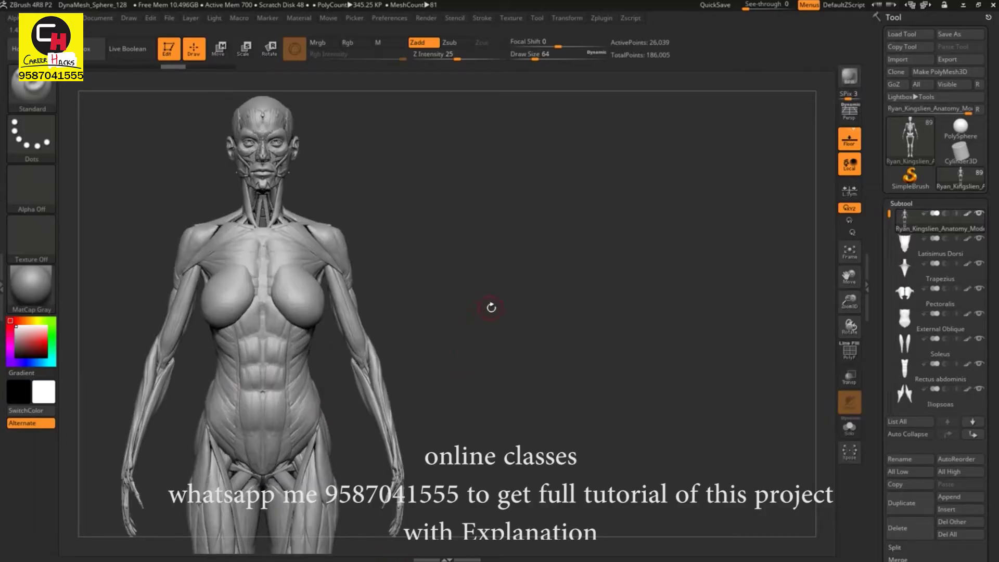
{"action": "left_click_drag", "start_coordinate": [491, 307], "coordinate": [424, 315]}
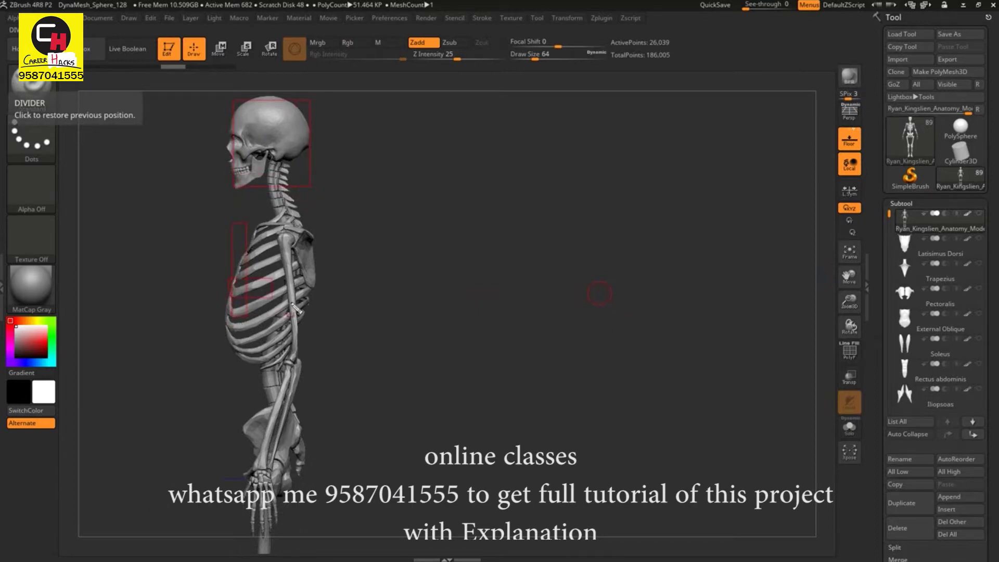
Step: Mark the skull and ribcage depths and write an underlined 'in Human body' note
{"action": "left_click_drag", "start_coordinate": [228, 149], "coordinate": [306, 149]}
{"action": "left_click_drag", "start_coordinate": [286, 304], "coordinate": [312, 294]}
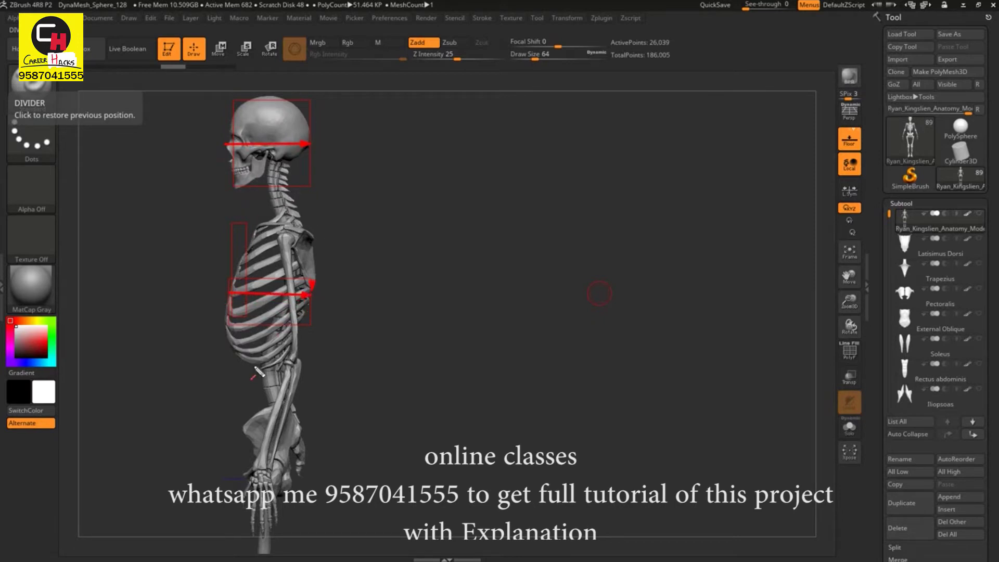
{"action": "left_click_drag", "start_coordinate": [390, 273], "coordinate": [272, 162]}
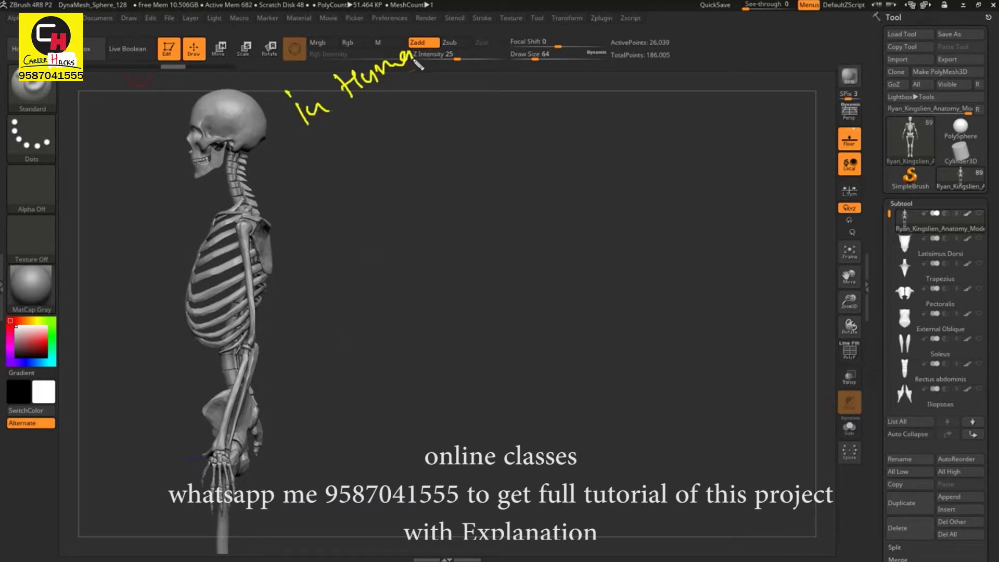
{"action": "left_click_drag", "start_coordinate": [460, 32], "coordinate": [479, 14]}
{"action": "left_click_drag", "start_coordinate": [487, 29], "coordinate": [401, 71]}
Step: Note that the spine curves 3 times in front and 4 times at the back
{"action": "left_click_drag", "start_coordinate": [318, 164], "coordinate": [328, 177]}
{"action": "mouse_move", "coordinate": [377, 136]}
{"action": "left_mouse_down"}
{"action": "mouse_move", "coordinate": [365, 155]}
{"action": "mouse_move", "coordinate": [423, 106]}
{"action": "mouse_move", "coordinate": [471, 100]}
{"action": "mouse_move", "coordinate": [487, 78]}
{"action": "left_mouse_up"}
{"action": "left_click_drag", "start_coordinate": [491, 89], "coordinate": [555, 53]}
{"action": "mouse_move", "coordinate": [388, 179]}
{"action": "left_mouse_down"}
{"action": "mouse_move", "coordinate": [468, 151]}
{"action": "mouse_move", "coordinate": [513, 112]}
{"action": "mouse_move", "coordinate": [596, 71]}
{"action": "left_mouse_up"}
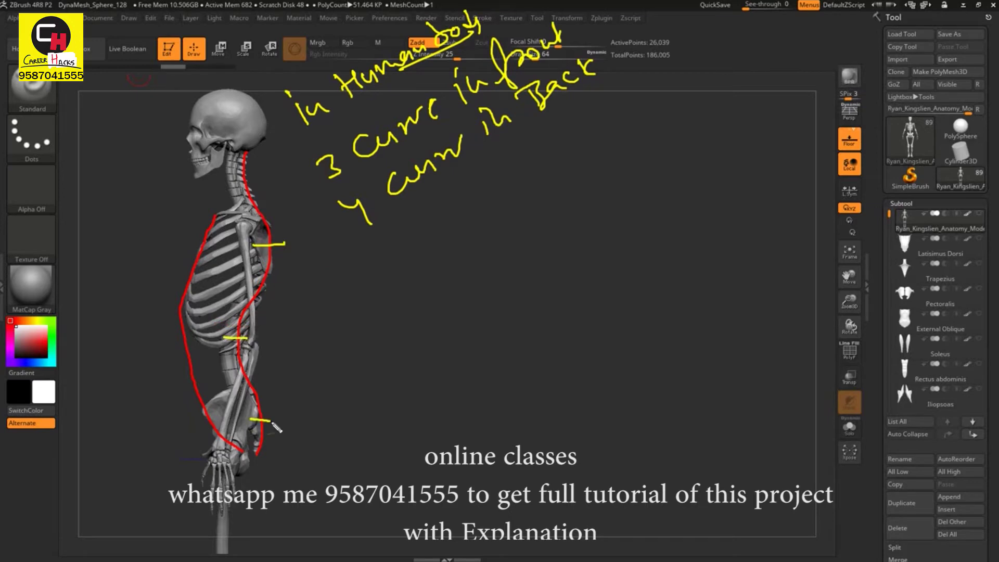
Step: Trace the spine, circle the skull, mark a '3 Heads' body length, then clear the notes
{"action": "mouse_move", "coordinate": [249, 183]}
{"action": "left_mouse_down"}
{"action": "mouse_move", "coordinate": [263, 249]}
{"action": "mouse_move", "coordinate": [239, 346]}
{"action": "mouse_move", "coordinate": [257, 416]}
{"action": "left_mouse_up"}
{"action": "left_click_drag", "start_coordinate": [237, 88], "coordinate": [252, 145]}
{"action": "left_click_drag", "start_coordinate": [513, 173], "coordinate": [527, 411]}
{"action": "left_click_drag", "start_coordinate": [482, 254], "coordinate": [573, 234]}
{"action": "left_click_drag", "start_coordinate": [486, 347], "coordinate": [570, 332]}
{"action": "left_click_drag", "start_coordinate": [595, 253], "coordinate": [602, 285]}
{"action": "mouse_move", "coordinate": [635, 229]}
{"action": "left_mouse_down"}
{"action": "mouse_move", "coordinate": [677, 271]}
{"action": "mouse_move", "coordinate": [726, 268]}
{"action": "left_mouse_up"}
{"action": "left_click_drag", "start_coordinate": [601, 307], "coordinate": [697, 285]}
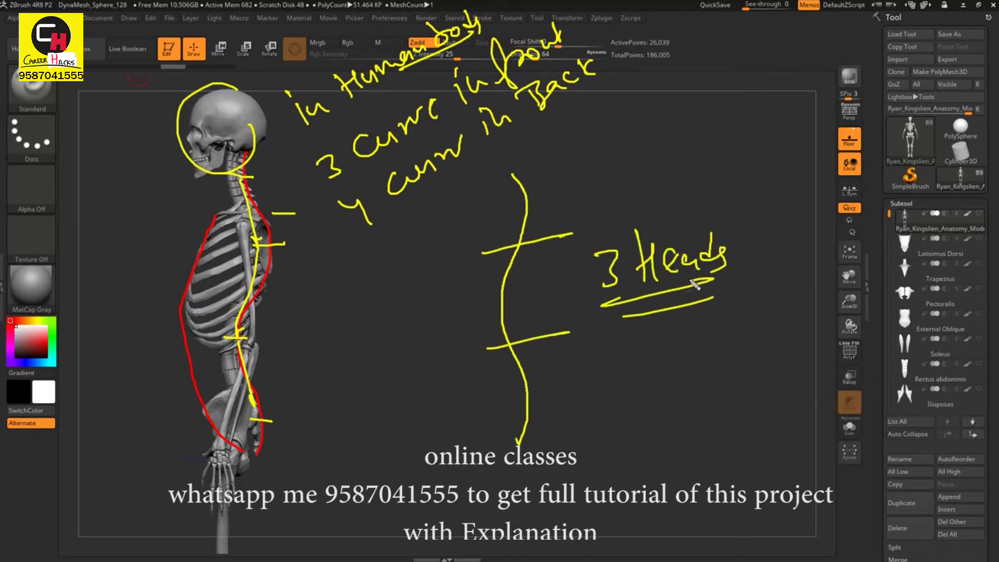
{"action": "left_click_drag", "start_coordinate": [616, 264], "coordinate": [615, 302]}
{"action": "key", "text": "Escape"}
Step: Orbit the skeleton around and return it to an upright front view
{"action": "mouse_move", "coordinate": [507, 228]}
{"action": "left_mouse_down"}
{"action": "mouse_move", "coordinate": [615, 363]}
{"action": "mouse_move", "coordinate": [380, 310]}
{"action": "mouse_move", "coordinate": [515, 244]}
{"action": "mouse_move", "coordinate": [495, 236]}
{"action": "mouse_move", "coordinate": [369, 319]}
{"action": "left_mouse_up"}
{"action": "left_click_drag", "start_coordinate": [376, 393], "coordinate": [306, 380]}
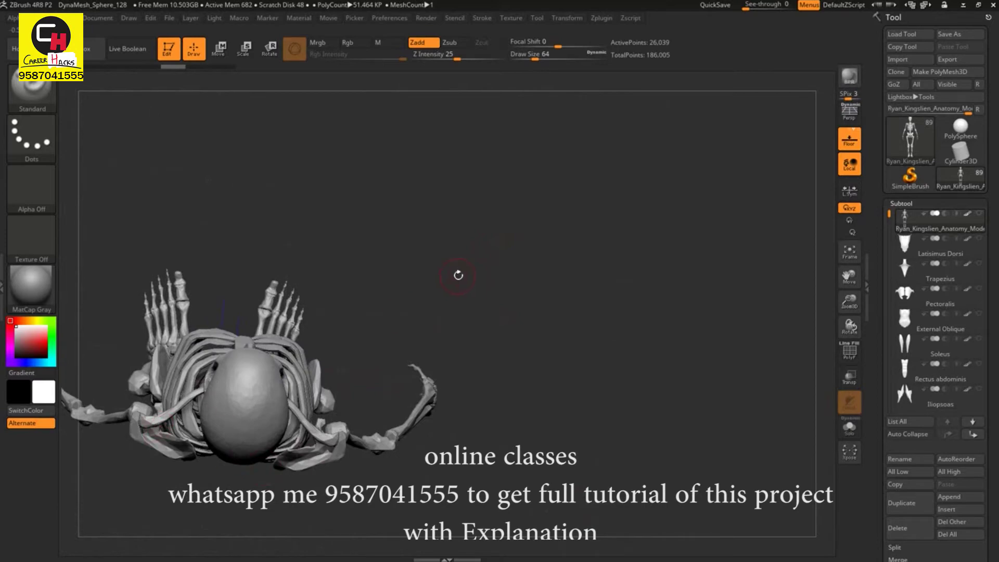
{"action": "left_click_drag", "start_coordinate": [458, 275], "coordinate": [176, 331]}
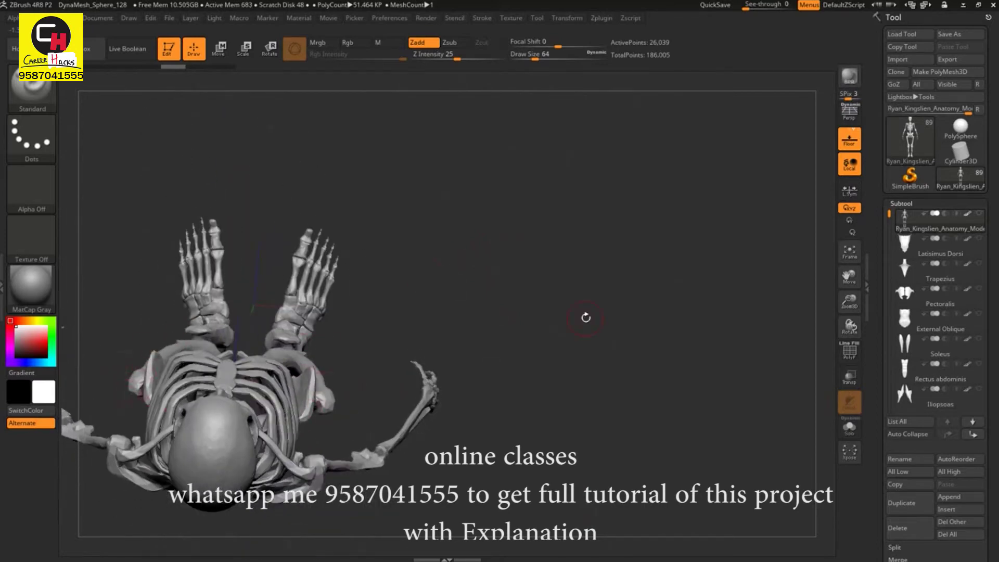
{"action": "mouse_move", "coordinate": [491, 357]}
{"action": "left_mouse_down", "text": "shift"}
{"action": "mouse_move", "coordinate": [503, 313]}
{"action": "mouse_move", "coordinate": [689, 305]}
{"action": "left_mouse_up", "text": "shift"}
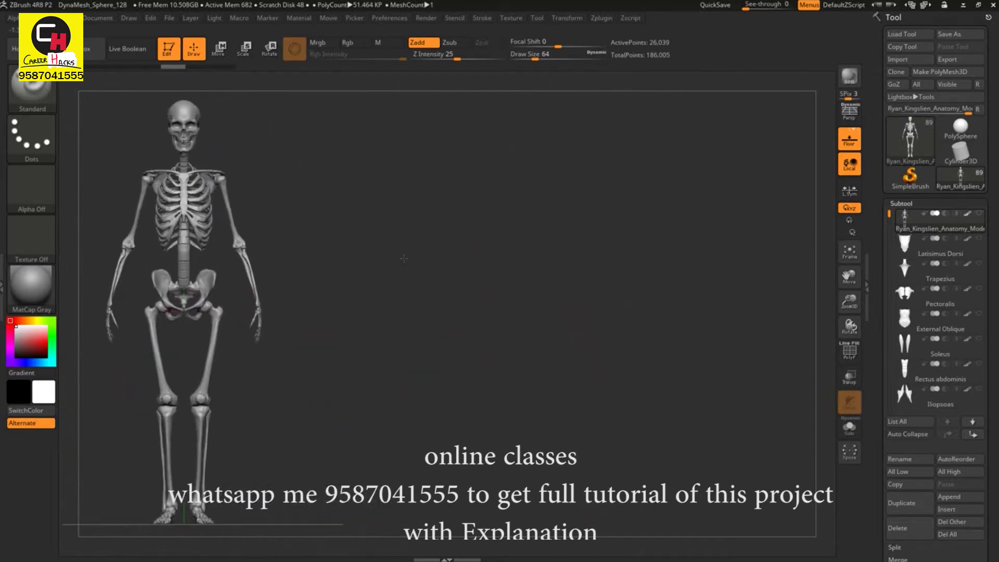
Step: Draw a PolySphere, centre it on the canvas, enable Persp and hide the floor
{"action": "left_click", "coordinate": [911, 138]}
{"action": "left_click", "coordinate": [961, 128]}
{"action": "left_click_drag", "start_coordinate": [182, 311], "coordinate": [234, 313]}
{"action": "left_click_drag", "start_coordinate": [405, 294], "coordinate": [626, 290], "text": "alt"}
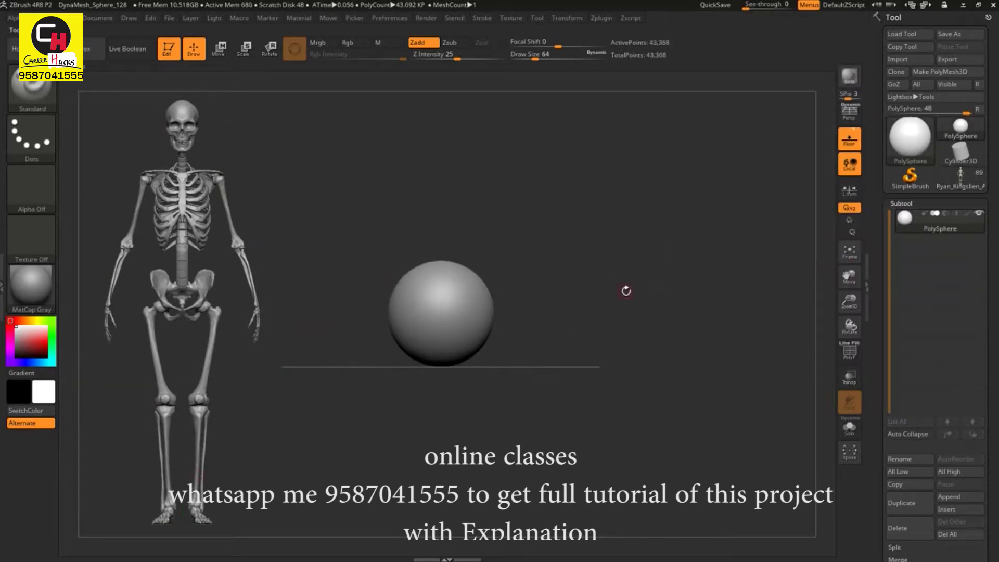
{"action": "left_click", "coordinate": [854, 116]}
{"action": "left_click", "coordinate": [849, 140]}
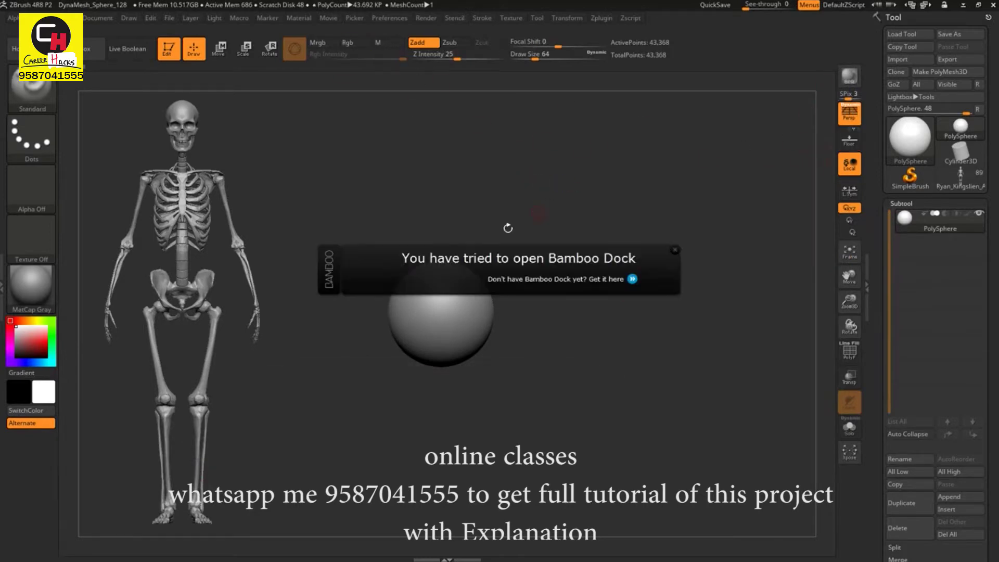
Step: Stretch the sphere taller with a size-1000 Move brush, then push in and smooth its sides
{"action": "key", "text": "b"}
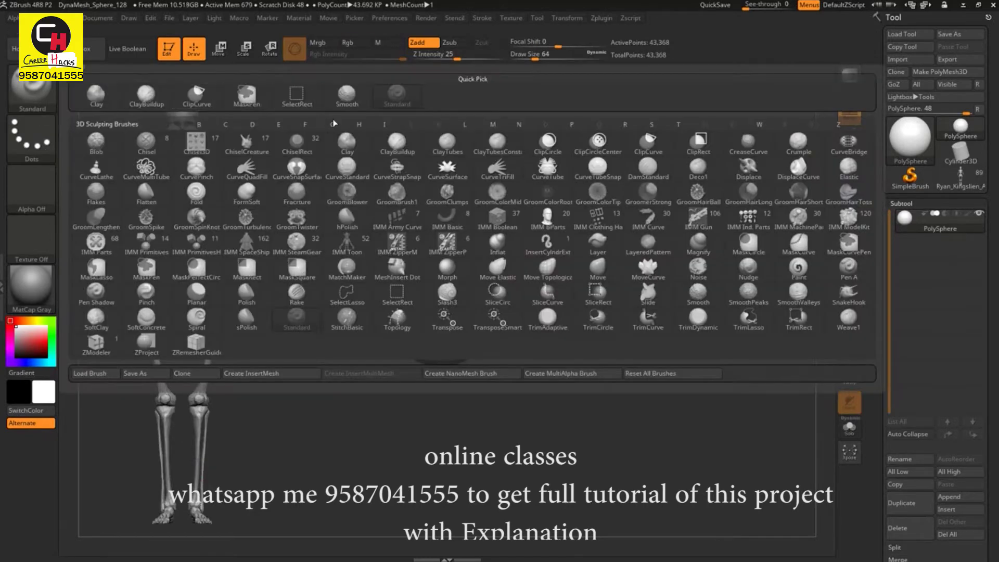
{"action": "key", "text": "m"}
{"action": "key", "text": "v"}
{"action": "mouse_move", "coordinate": [533, 290]}
{"action": "left_mouse_down"}
{"action": "mouse_move", "coordinate": [464, 251]}
{"action": "mouse_move", "coordinate": [457, 211]}
{"action": "left_mouse_up"}
{"action": "key", "text": "s"}
{"action": "left_click", "coordinate": [56, 93]}
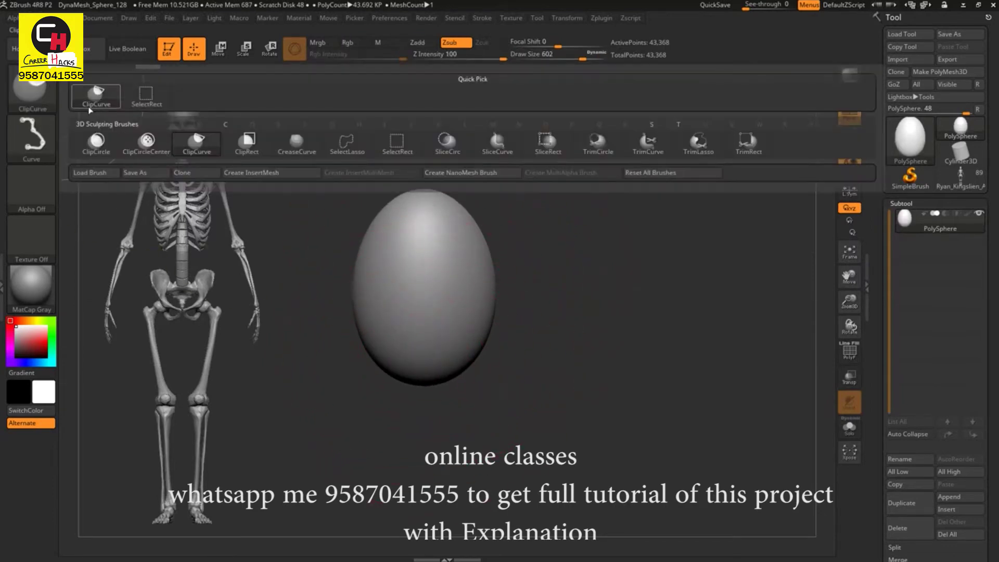
{"action": "left_click_drag", "start_coordinate": [574, 267], "coordinate": [528, 325]}
{"action": "key", "text": "ctrl+z"}
{"action": "key", "text": "ctrl+shift+z"}
{"action": "left_click_drag", "start_coordinate": [435, 267], "coordinate": [423, 357], "text": "shift"}
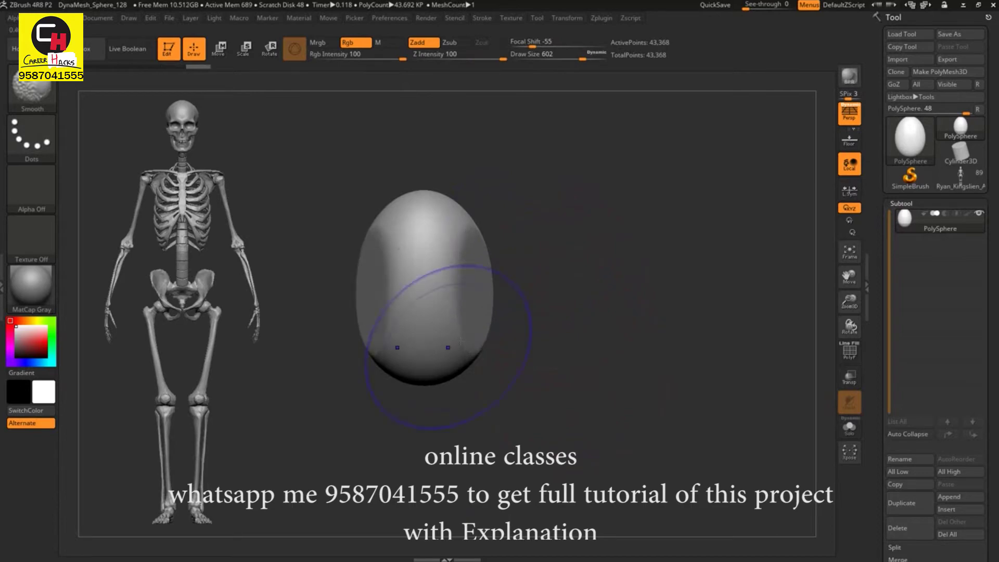
Step: Cut a V-shaped notch into the egg's base with ClipCurve and inspect the underside
{"action": "left_click_drag", "start_coordinate": [399, 391], "coordinate": [418, 347], "text": "ctrl+shift"}
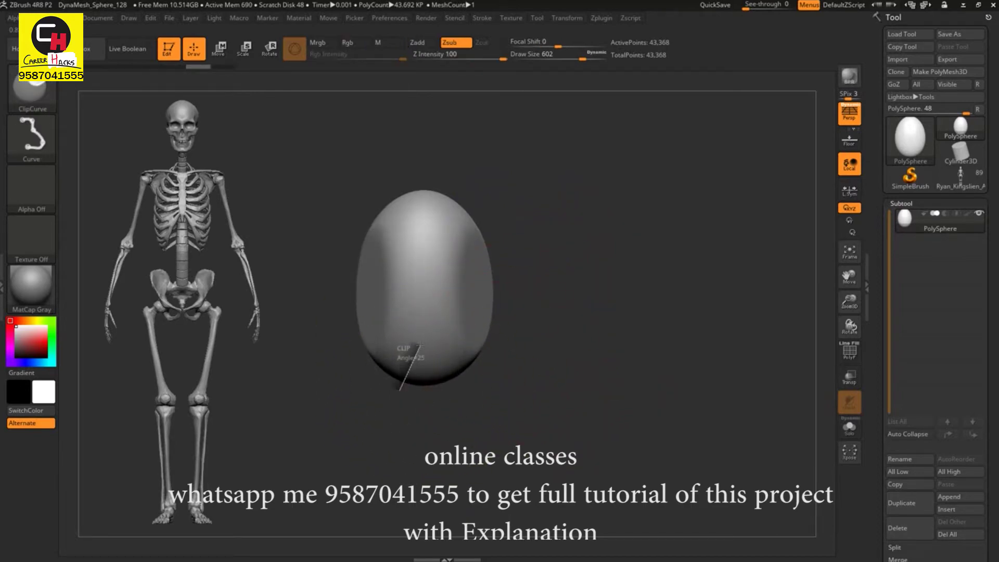
{"action": "key", "text": "ctrl+z"}
{"action": "left_click_drag", "start_coordinate": [459, 396], "coordinate": [350, 432], "text": "ctrl+shift"}
{"action": "left_click_drag", "start_coordinate": [413, 413], "coordinate": [373, 266]}
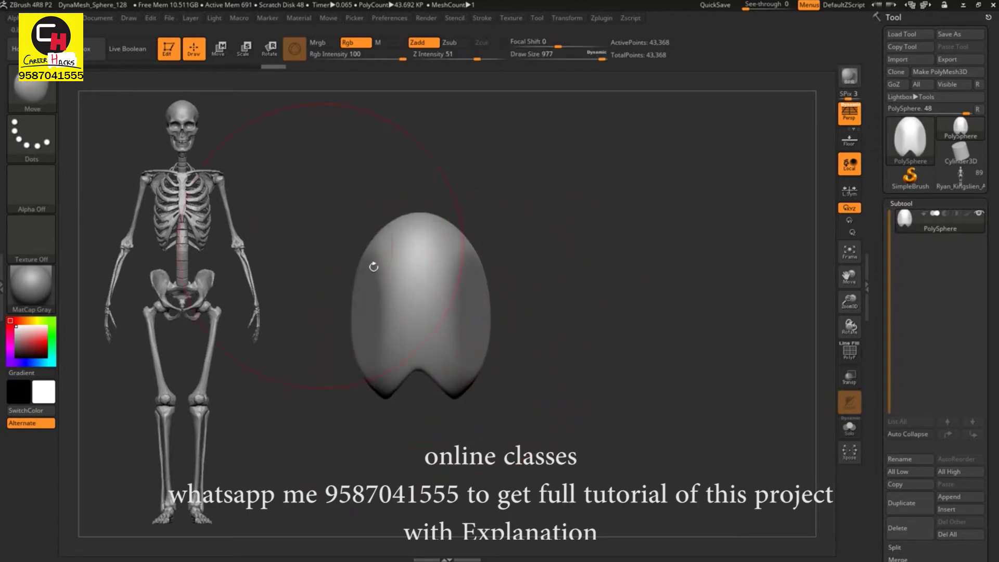
{"action": "left_click_drag", "start_coordinate": [481, 254], "coordinate": [426, 292]}
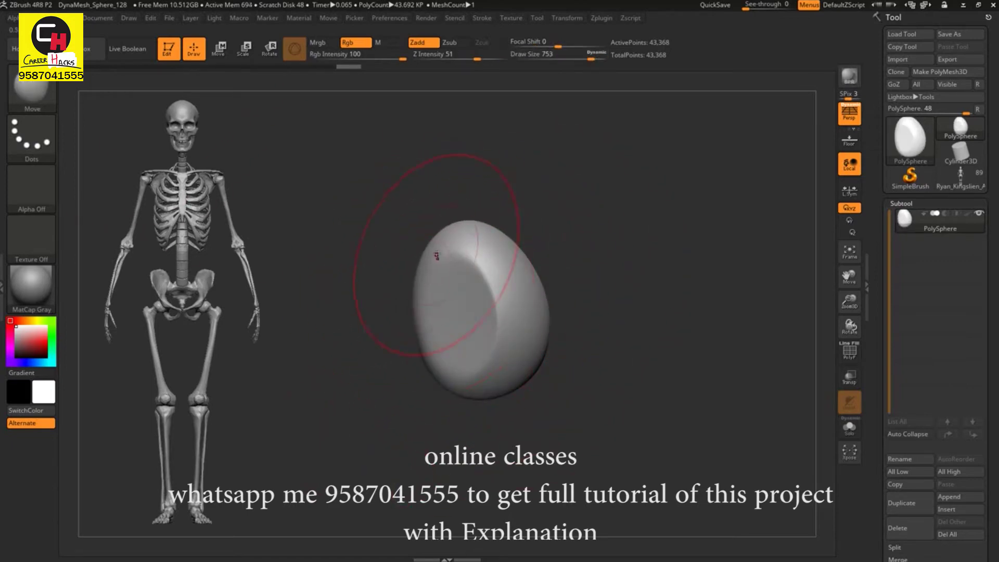
{"action": "left_click_drag", "start_coordinate": [437, 255], "coordinate": [482, 258]}
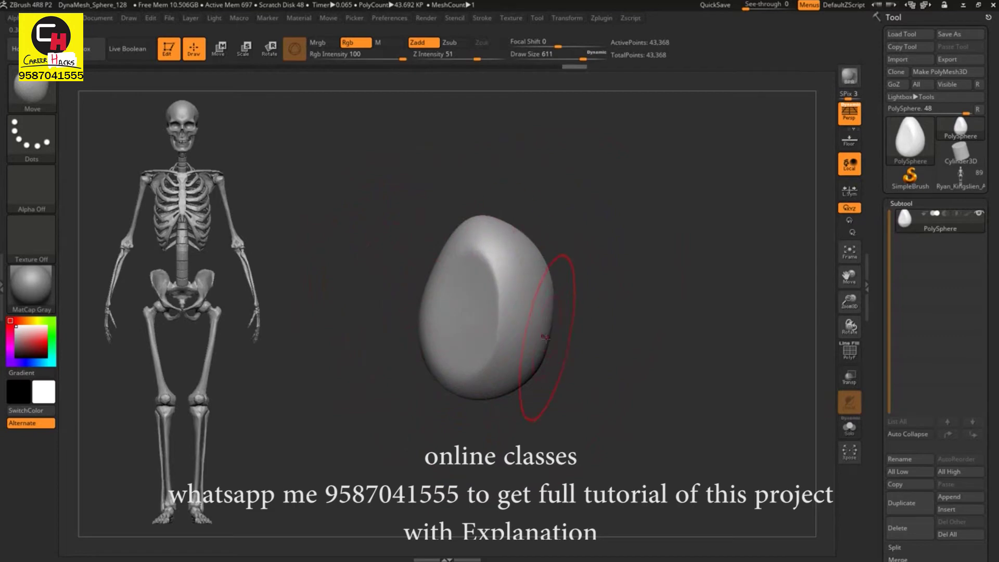
Step: Try pushing the egg's sides into a slanted form, undoing the last change
{"action": "left_click_drag", "start_coordinate": [545, 337], "coordinate": [523, 312]}
{"action": "left_click_drag", "start_coordinate": [435, 374], "coordinate": [447, 313]}
{"action": "mouse_move", "coordinate": [541, 312]}
{"action": "left_mouse_down"}
{"action": "mouse_move", "coordinate": [522, 228]}
{"action": "mouse_move", "coordinate": [509, 397]}
{"action": "left_mouse_up"}
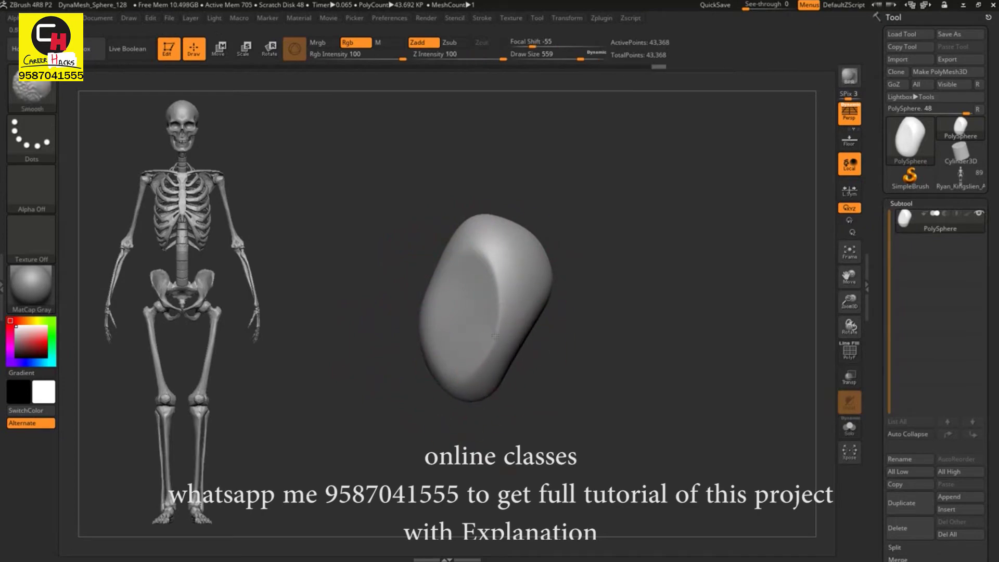
{"action": "key", "text": "ctrl+z"}
{"action": "key", "text": "ctrl+z"}
Step: Try ClayBuildup strokes down the egg's centre, then undo them
{"action": "key", "text": "b"}
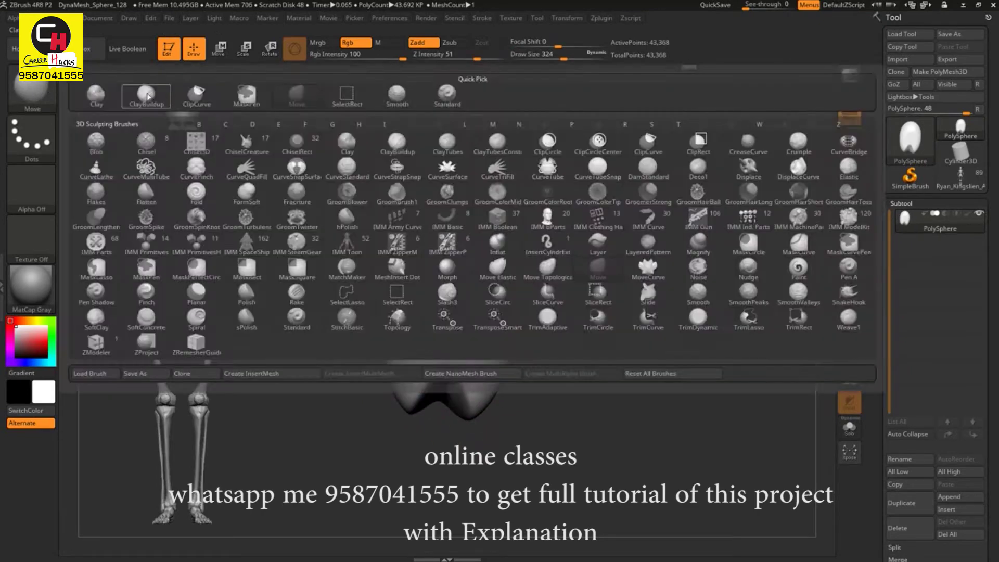
{"action": "left_click", "coordinate": [159, 102]}
{"action": "left_click_drag", "start_coordinate": [463, 237], "coordinate": [448, 359]}
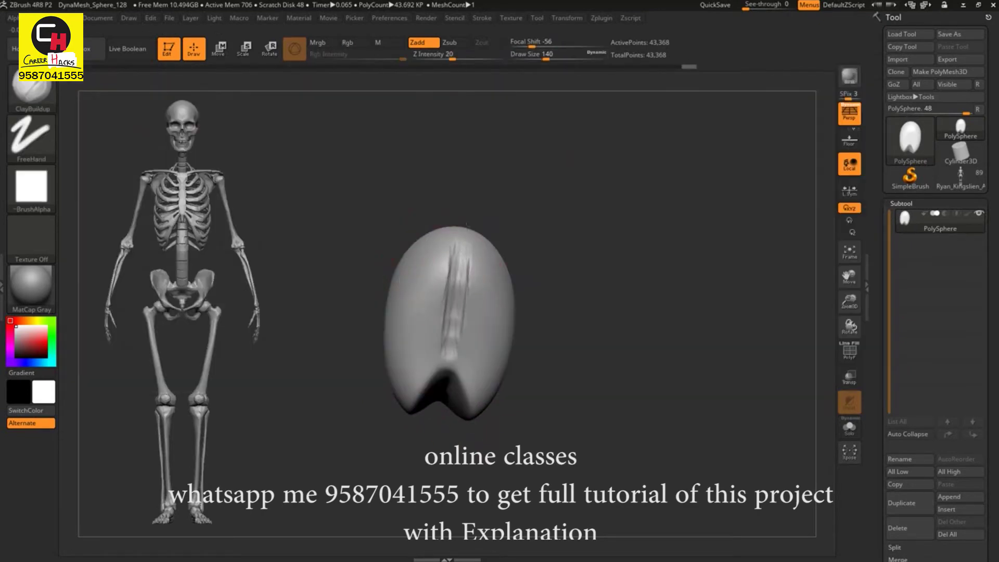
{"action": "key", "text": "ctrl+z"}
{"action": "mouse_move", "coordinate": [602, 201]}
{"action": "left_mouse_down"}
{"action": "mouse_move", "coordinate": [365, 274]}
{"action": "mouse_move", "coordinate": [448, 339]}
{"action": "left_mouse_up"}
Step: Lower ClayBuildup strength to 20 and build up clay on the egg's front
{"action": "key", "text": "b"}
{"action": "key", "text": "c"}
{"action": "key", "text": "b"}
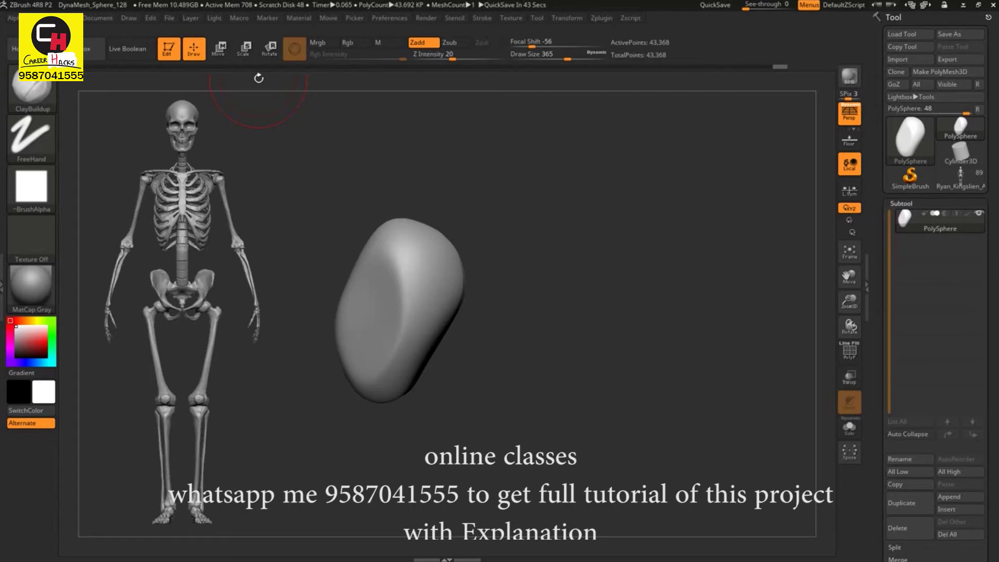
{"action": "left_click_drag", "start_coordinate": [259, 78], "coordinate": [469, 229]}
{"action": "mouse_move", "coordinate": [525, 292]}
{"action": "left_mouse_down"}
{"action": "mouse_move", "coordinate": [449, 313]}
{"action": "mouse_move", "coordinate": [456, 252]}
{"action": "left_mouse_up"}
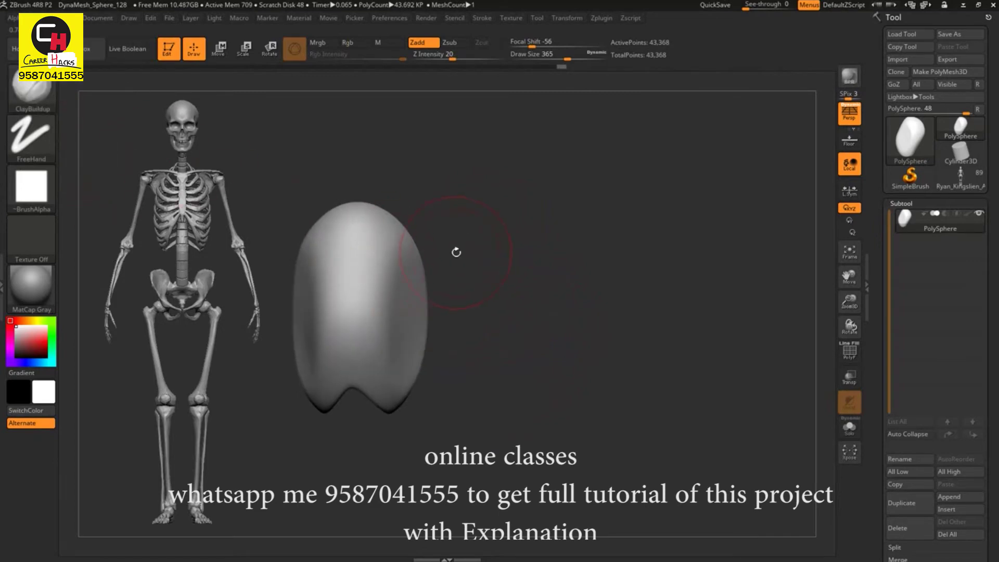
{"action": "left_click_drag", "start_coordinate": [457, 252], "coordinate": [463, 312]}
{"action": "mouse_move", "coordinate": [419, 224]}
{"action": "left_mouse_down"}
{"action": "mouse_move", "coordinate": [391, 284]}
{"action": "mouse_move", "coordinate": [394, 341]}
{"action": "mouse_move", "coordinate": [495, 285]}
{"action": "mouse_move", "coordinate": [552, 312]}
{"action": "left_mouse_up"}
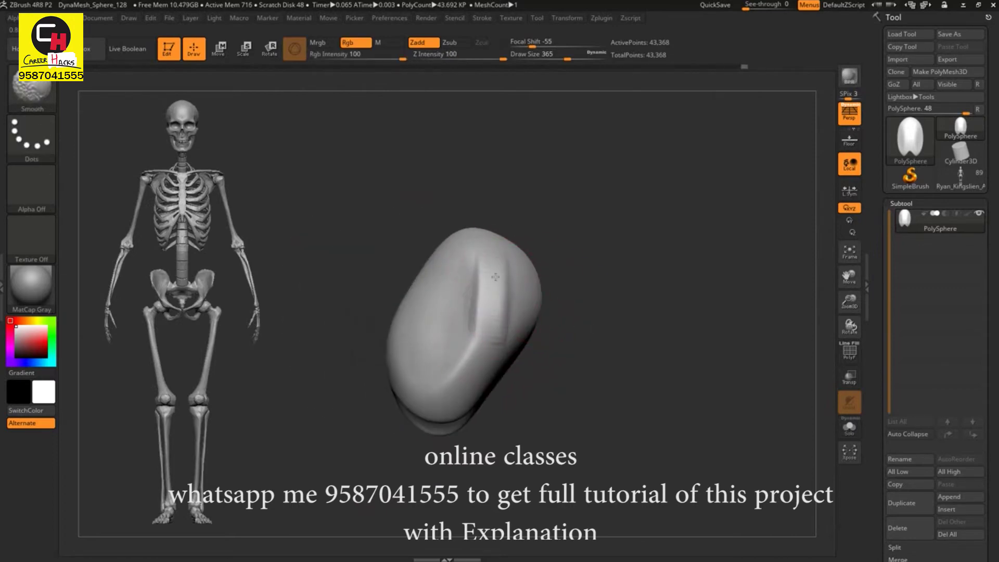
{"action": "left_click_drag", "start_coordinate": [488, 285], "coordinate": [520, 301], "text": "shift"}
Step: With the Move brush, deepen the bottom notch and nudge the egg's sides
{"action": "left_click", "coordinate": [32, 88]}
{"action": "key", "text": "m"}
{"action": "key", "text": "v"}
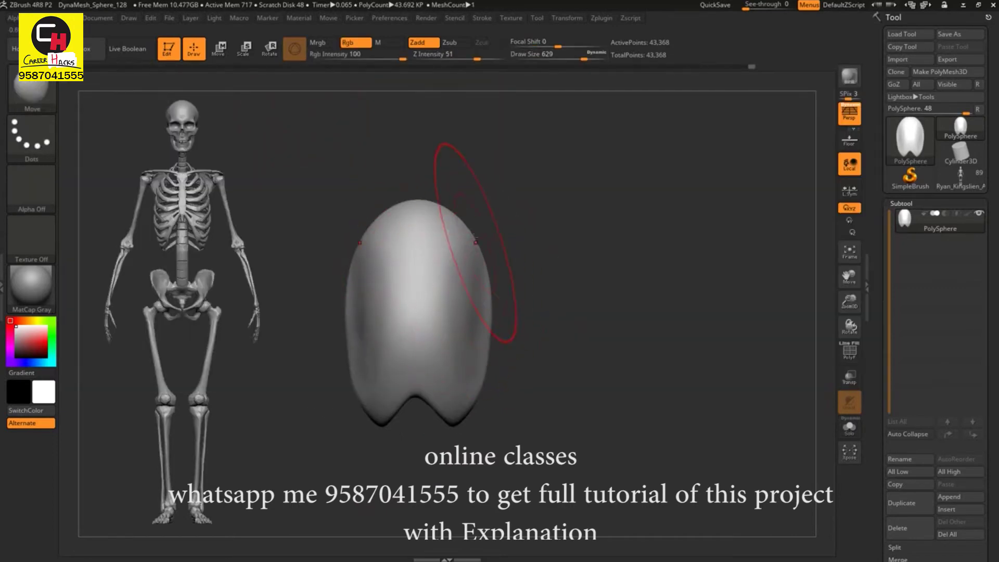
{"action": "left_click_drag", "start_coordinate": [489, 187], "coordinate": [516, 289]}
{"action": "left_click_drag", "start_coordinate": [405, 387], "coordinate": [404, 341]}
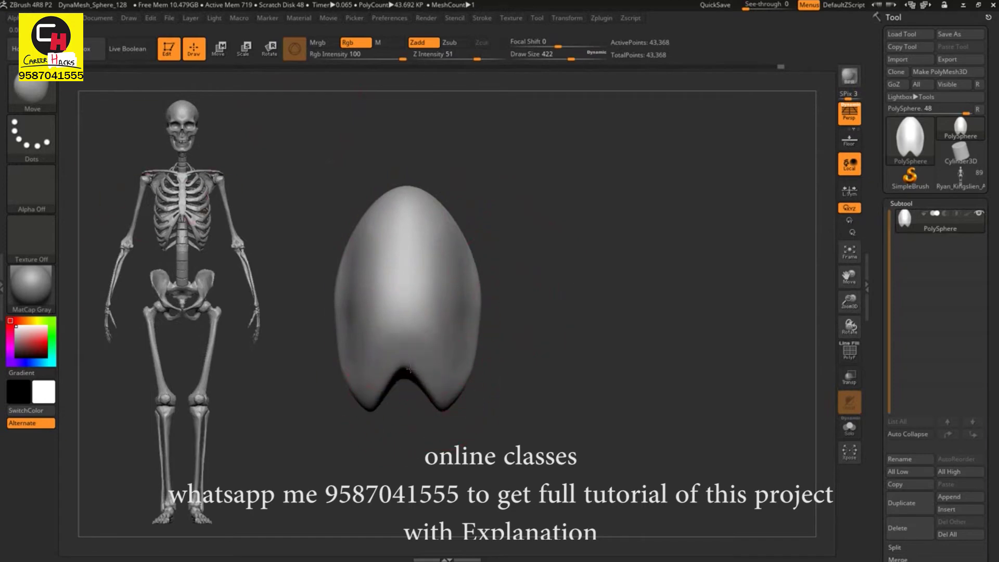
{"action": "left_click", "coordinate": [372, 409]}
{"action": "left_click", "coordinate": [343, 281]}
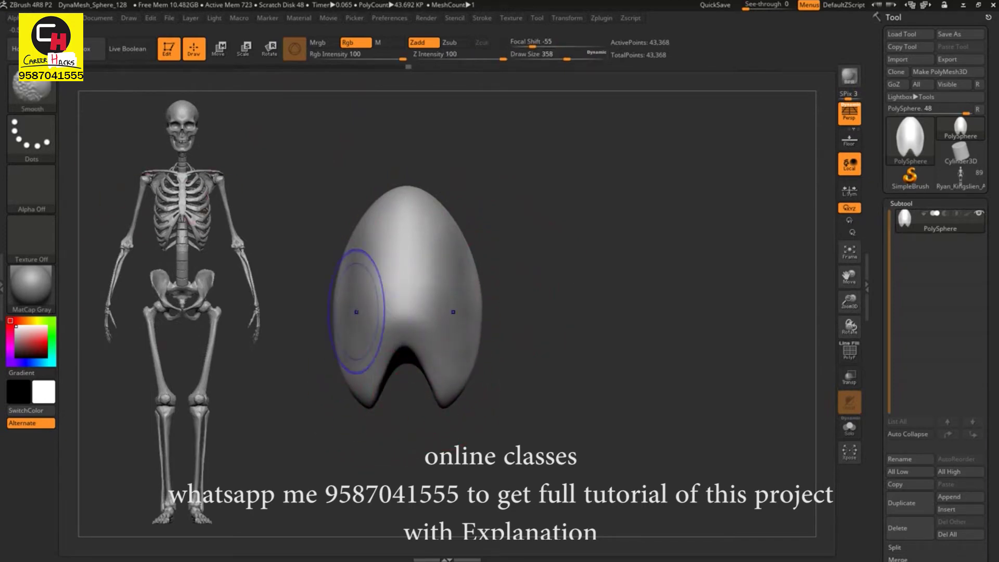
Step: Enlarge the Move brush to about 542, round out the egg, and append a sphere
{"action": "right_click_drag", "start_coordinate": [445, 413], "coordinate": [379, 380], "text": "ctrl"}
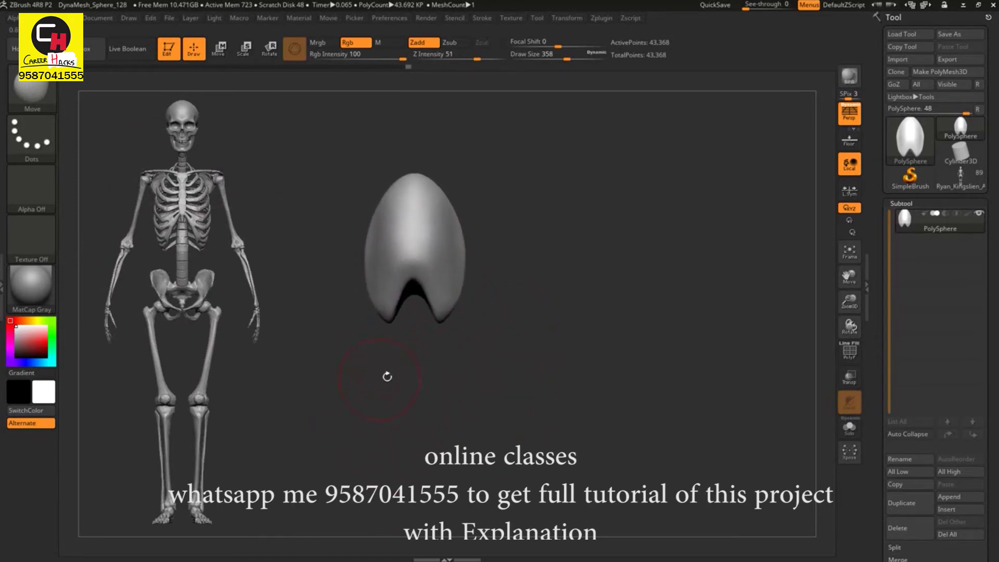
{"action": "mouse_move", "coordinate": [313, 270]}
{"action": "left_mouse_down"}
{"action": "mouse_move", "coordinate": [382, 193]}
{"action": "mouse_move", "coordinate": [404, 193]}
{"action": "mouse_move", "coordinate": [364, 234]}
{"action": "mouse_move", "coordinate": [380, 218]}
{"action": "left_mouse_up"}
{"action": "key", "text": "s"}
{"action": "left_click_drag", "start_coordinate": [442, 208], "coordinate": [367, 236]}
{"action": "left_click_drag", "start_coordinate": [464, 130], "coordinate": [499, 136], "text": "shift"}
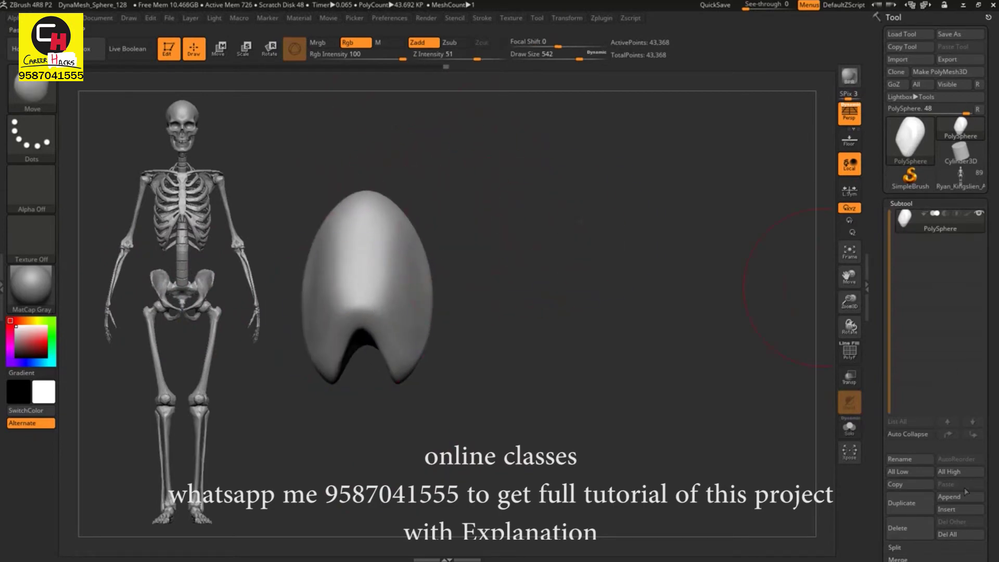
{"action": "left_click", "coordinate": [911, 137]}
{"action": "left_click", "coordinate": [521, 388]}
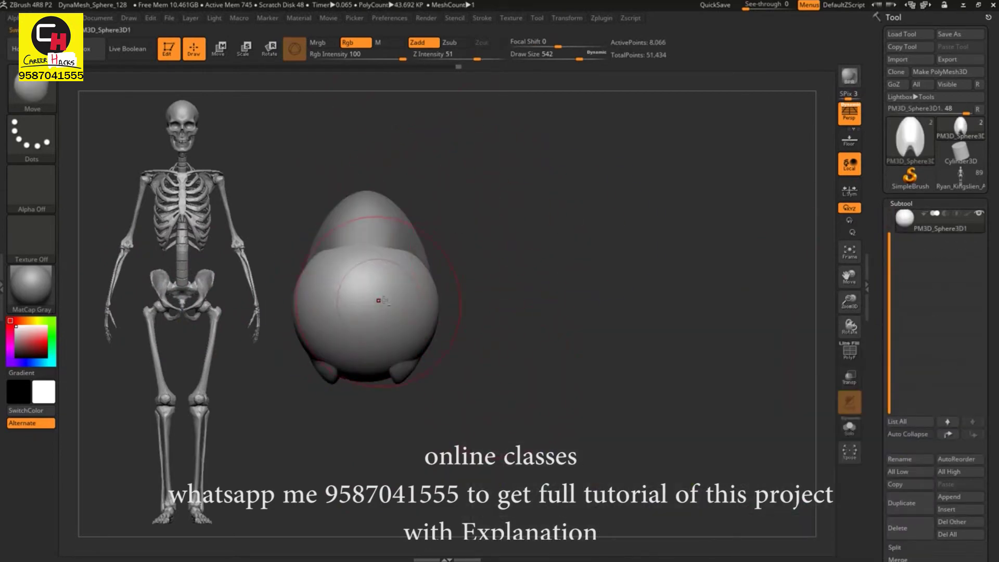
Step: Orbit around the new sphere and egg, making a few drags beside the skeleton
{"action": "left_click_drag", "start_coordinate": [384, 297], "coordinate": [443, 234]}
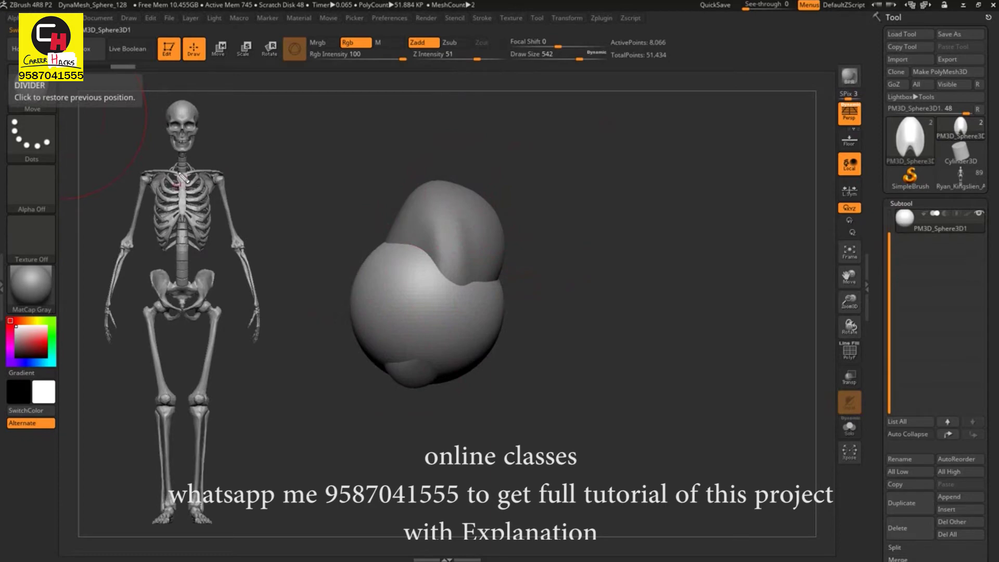
{"action": "left_click_drag", "start_coordinate": [227, 191], "coordinate": [217, 210]}
{"action": "mouse_move", "coordinate": [235, 197]}
{"action": "left_mouse_down"}
{"action": "mouse_move", "coordinate": [256, 166]}
{"action": "mouse_move", "coordinate": [301, 167]}
{"action": "left_mouse_up"}
{"action": "left_click_drag", "start_coordinate": [219, 214], "coordinate": [304, 166]}
{"action": "left_click_drag", "start_coordinate": [229, 218], "coordinate": [314, 178]}
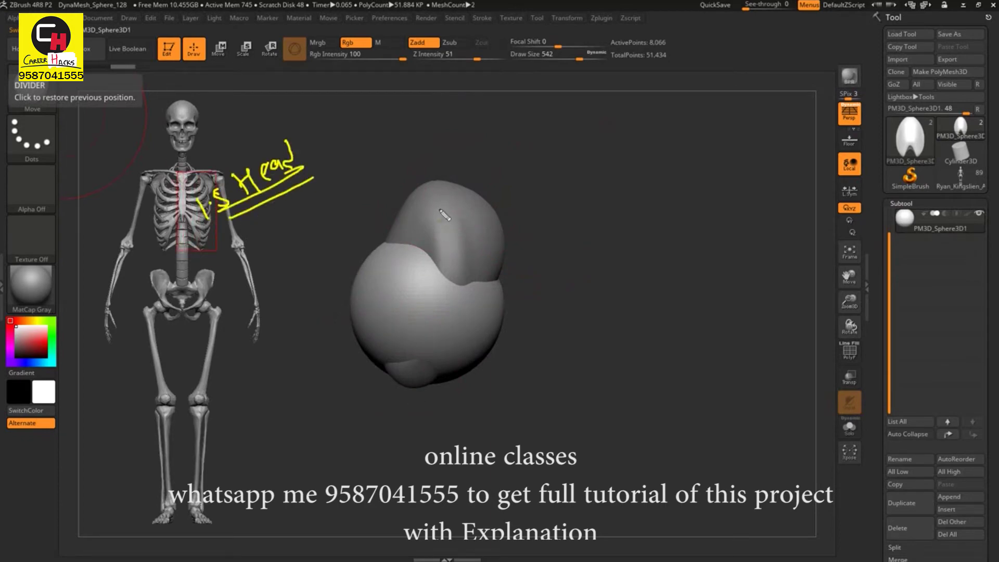
{"action": "mouse_move", "coordinate": [520, 292]}
{"action": "left_mouse_down"}
{"action": "mouse_move", "coordinate": [499, 270]}
{"action": "mouse_move", "coordinate": [526, 258]}
{"action": "left_mouse_up"}
Step: Scale the sphere down and lift it above the torso as the head
{"action": "key", "text": "e"}
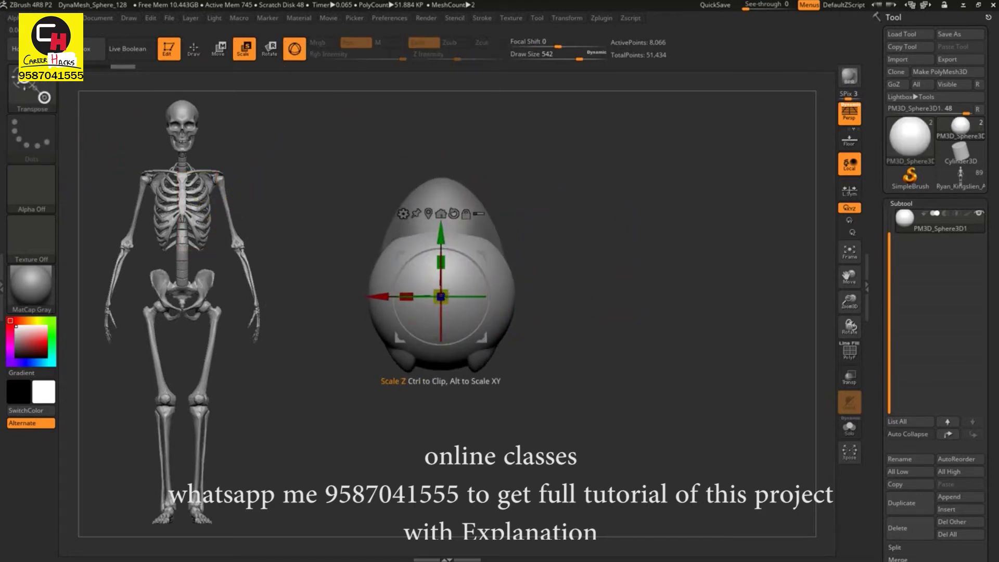
{"action": "left_click_drag", "start_coordinate": [482, 320], "coordinate": [392, 302]}
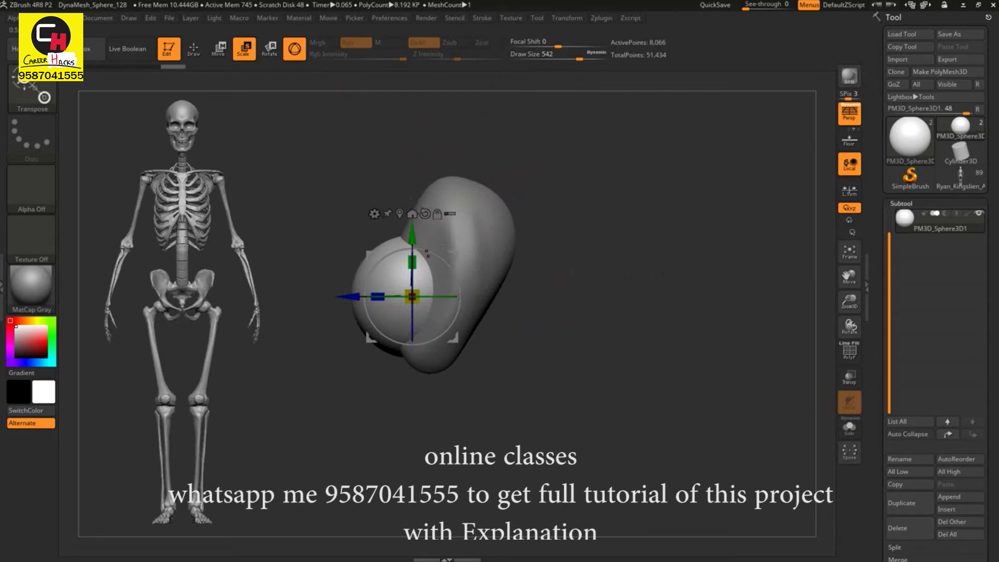
{"action": "mouse_move", "coordinate": [392, 302]}
{"action": "left_mouse_down"}
{"action": "mouse_move", "coordinate": [424, 308]}
{"action": "mouse_move", "coordinate": [424, 99]}
{"action": "left_mouse_up"}
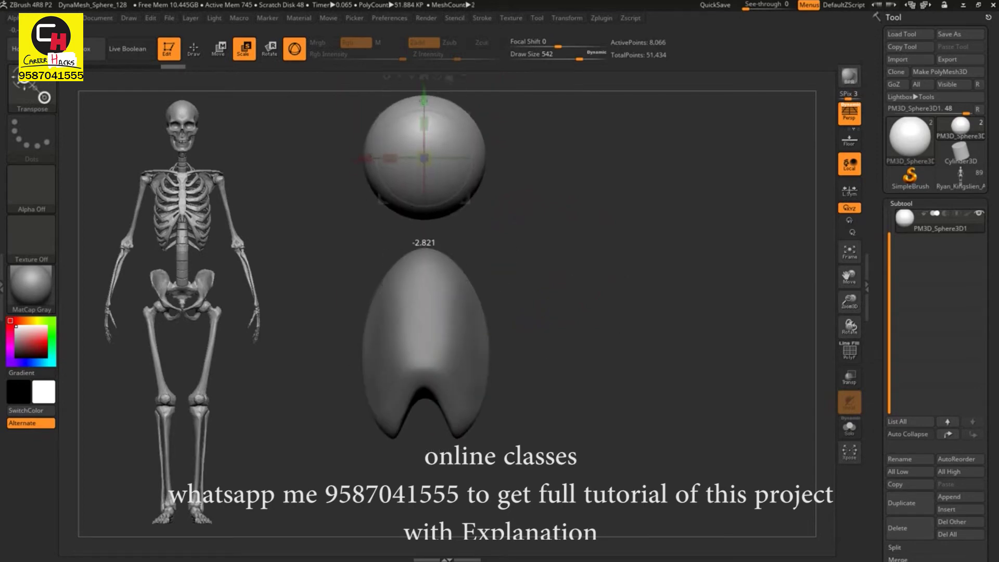
{"action": "key", "text": "q"}
{"action": "mouse_move", "coordinate": [525, 172]}
{"action": "left_mouse_down"}
{"action": "mouse_move", "coordinate": [528, 160]}
{"action": "mouse_move", "coordinate": [461, 200]}
{"action": "mouse_move", "coordinate": [489, 149]}
{"action": "mouse_move", "coordinate": [514, 169]}
{"action": "left_mouse_up"}
{"action": "left_click_drag", "start_coordinate": [472, 208], "coordinate": [546, 189]}
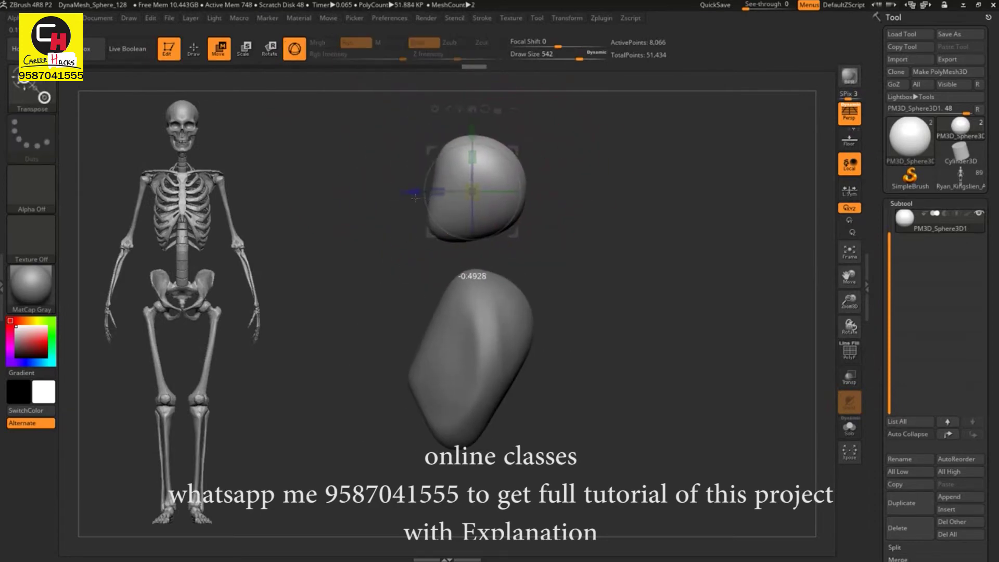
{"action": "left_click", "coordinate": [955, 498]}
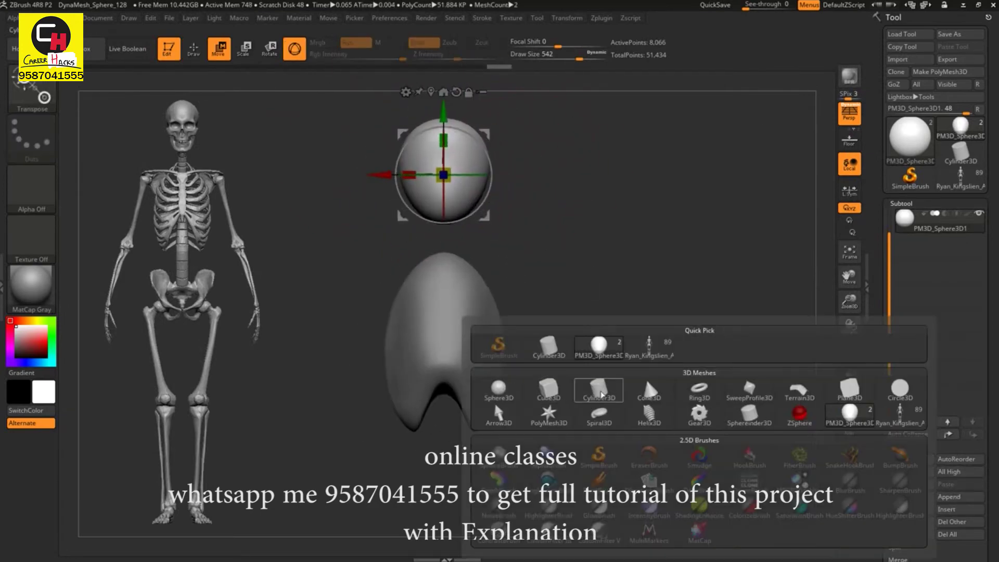
Step: Append a Cylinder3D, move it up under the head, and shrink it into a neck
{"action": "left_click", "coordinate": [600, 390]}
{"action": "left_click_drag", "start_coordinate": [443, 301], "coordinate": [443, 150]}
{"action": "mouse_move", "coordinate": [444, 212]}
{"action": "left_mouse_down"}
{"action": "mouse_move", "coordinate": [437, 286]}
{"action": "mouse_move", "coordinate": [615, 218]}
{"action": "mouse_move", "coordinate": [553, 251]}
{"action": "mouse_move", "coordinate": [556, 277]}
{"action": "left_mouse_up"}
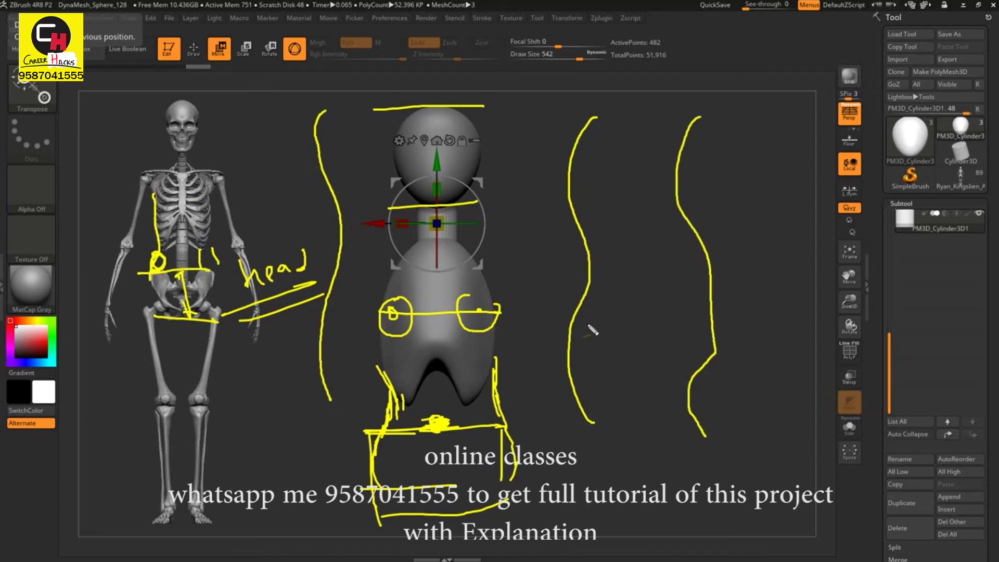
{"action": "left_click_drag", "start_coordinate": [571, 290], "coordinate": [658, 251]}
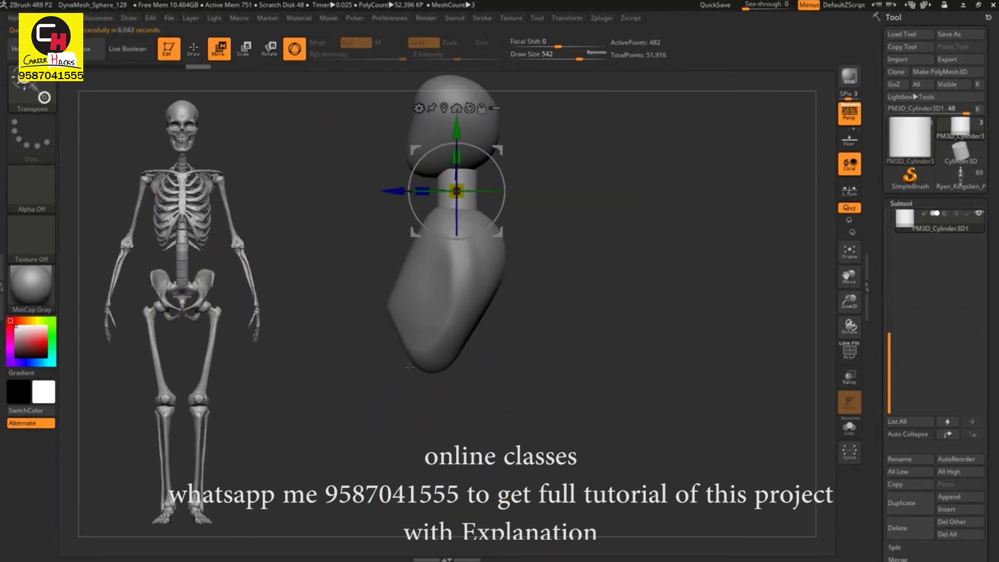
{"action": "scroll", "coordinate": [937, 364], "scroll_direction": "down", "scroll_amount": 5}
{"action": "left_click", "coordinate": [949, 352]}
Step: Append a sphere at the torso base and slice part of it off with ClipCurve
{"action": "left_click", "coordinate": [495, 402]}
{"action": "key", "text": "b"}
{"action": "left_click", "coordinate": [218, 98]}
{"action": "left_click_drag", "start_coordinate": [543, 286], "coordinate": [501, 337], "text": "ctrl+shift"}
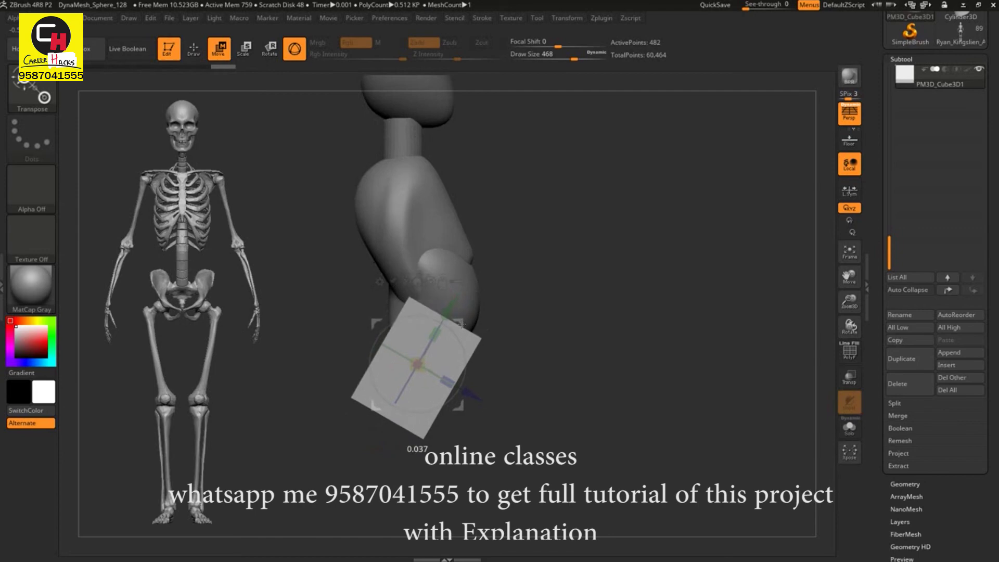
Step: Rotate the cube upright beneath the torso with Transpose Rotate
{"action": "key", "text": "b"}
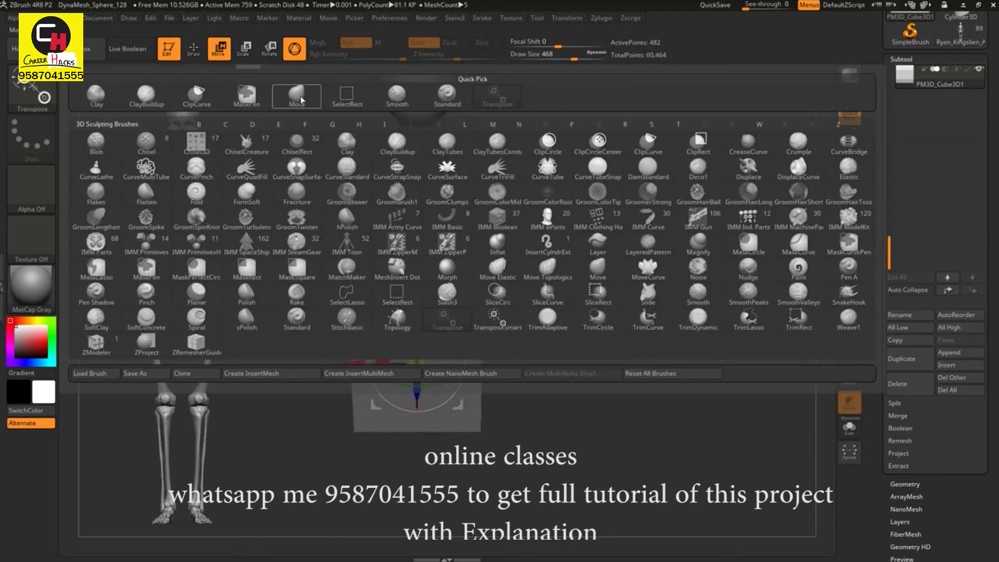
{"action": "key", "text": "m"}
{"action": "key", "text": "v"}
{"action": "mouse_move", "coordinate": [588, 284]}
{"action": "left_mouse_down"}
{"action": "mouse_move", "coordinate": [500, 325]}
{"action": "mouse_move", "coordinate": [468, 364]}
{"action": "mouse_move", "coordinate": [435, 529]}
{"action": "left_mouse_up"}
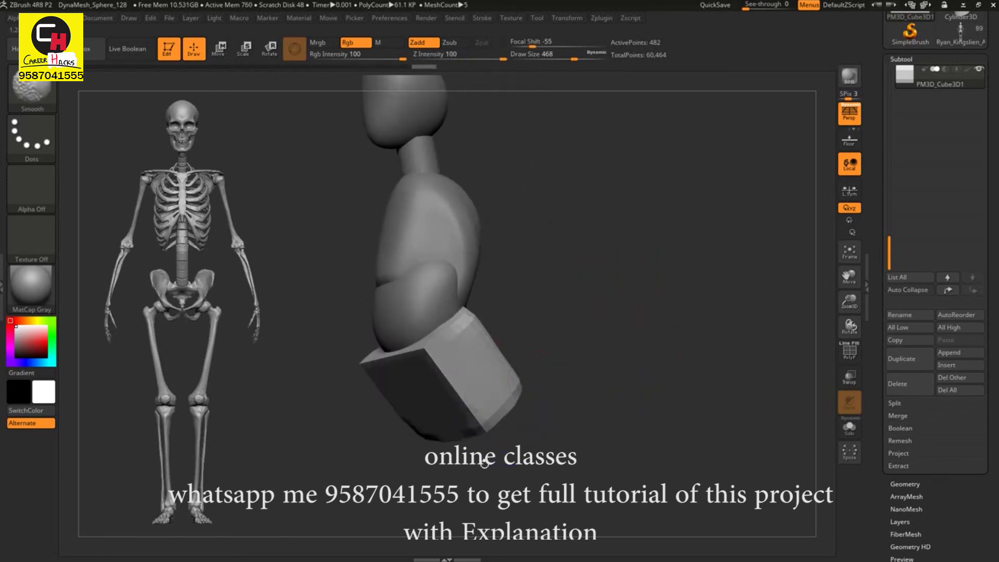
{"action": "mouse_move", "coordinate": [390, 331]}
{"action": "left_mouse_down"}
{"action": "mouse_move", "coordinate": [624, 363]}
{"action": "mouse_move", "coordinate": [589, 297]}
{"action": "mouse_move", "coordinate": [589, 330]}
{"action": "mouse_move", "coordinate": [599, 324]}
{"action": "mouse_move", "coordinate": [599, 249]}
{"action": "mouse_move", "coordinate": [441, 293]}
{"action": "left_mouse_up"}
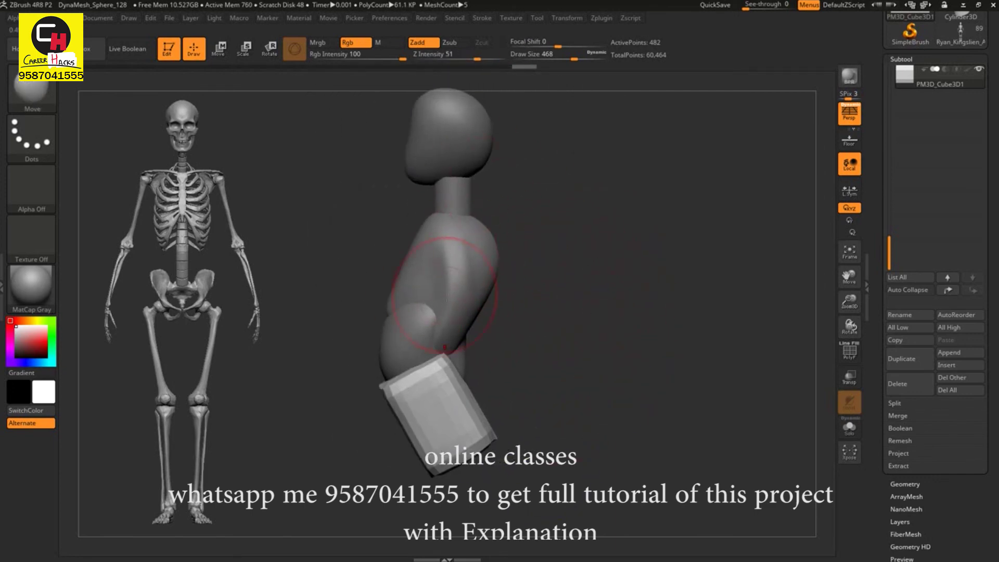
{"action": "key", "text": "r"}
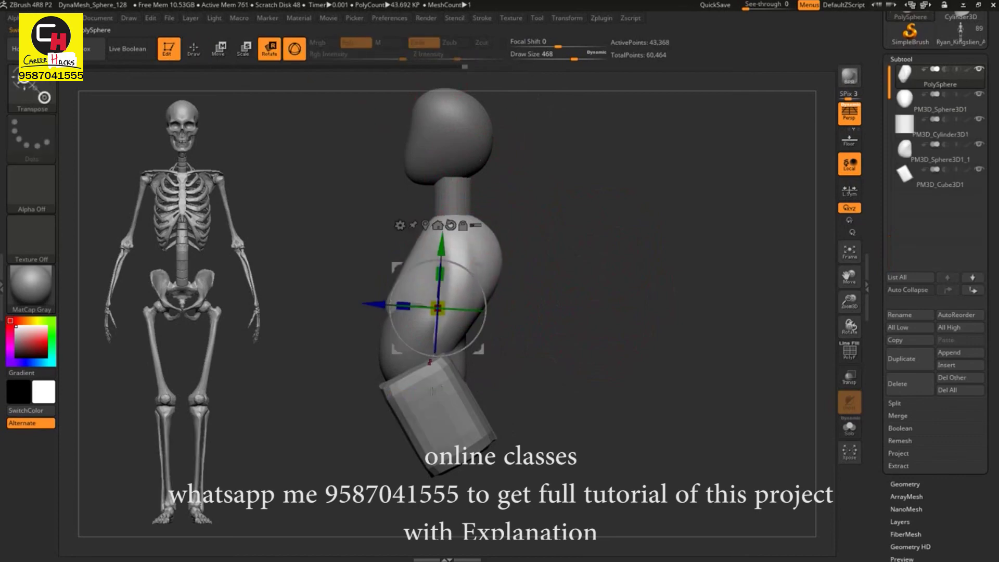
{"action": "left_click_drag", "start_coordinate": [475, 379], "coordinate": [488, 166]}
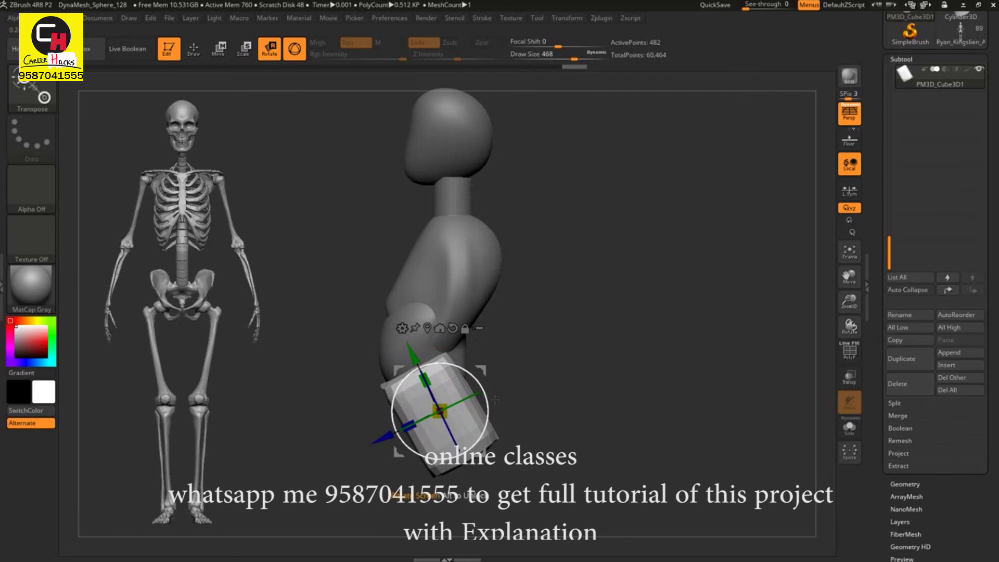
Step: Clip the cube's side along a straight line to taper the pelvis block
{"action": "key", "text": "b"}
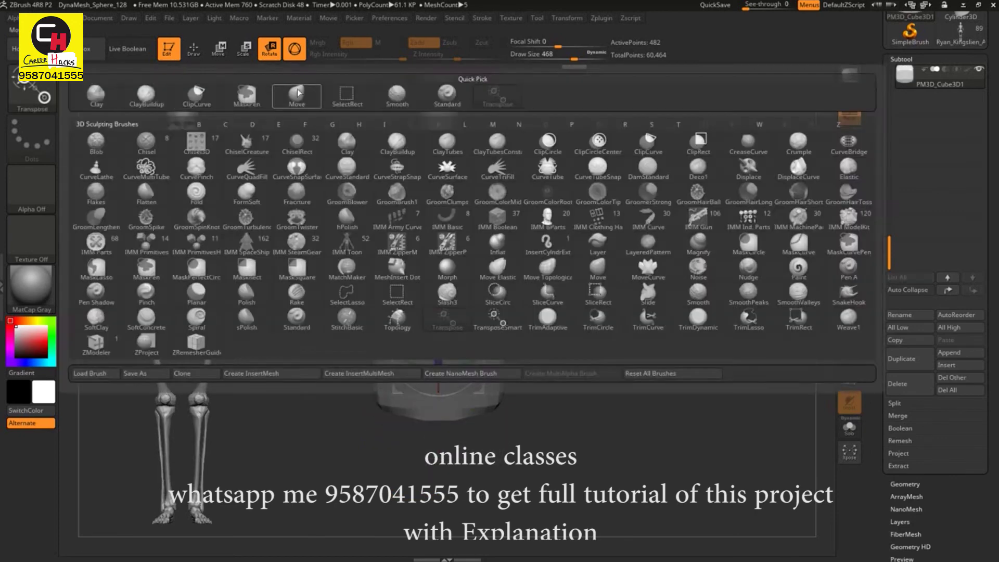
{"action": "left_click", "coordinate": [298, 93]}
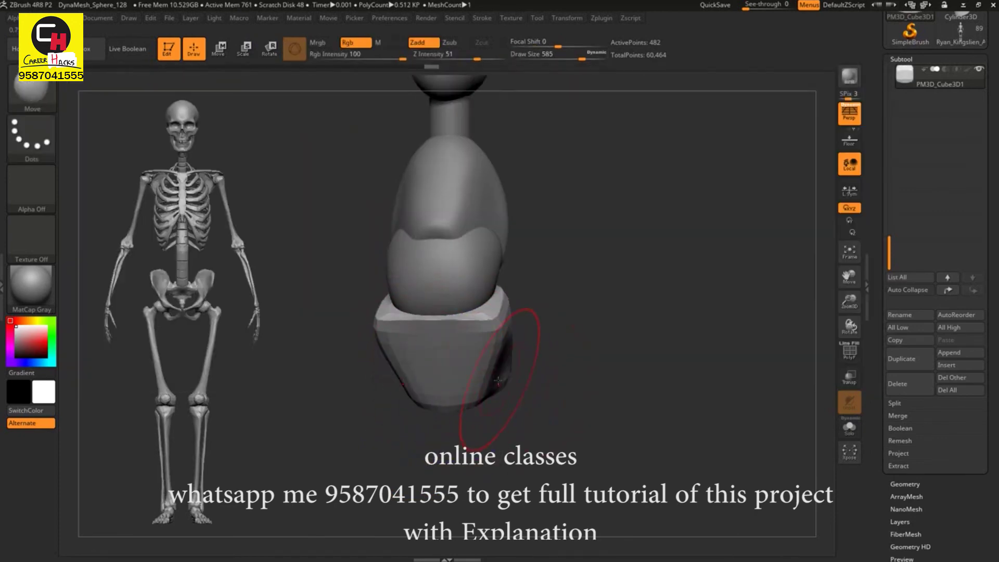
{"action": "mouse_move", "coordinate": [565, 265]}
{"action": "left_mouse_down", "text": "ctrl+shift"}
{"action": "mouse_move", "coordinate": [432, 427]}
{"action": "mouse_move", "coordinate": [706, 345]}
{"action": "mouse_move", "coordinate": [598, 272]}
{"action": "left_mouse_up", "text": "ctrl+shift"}
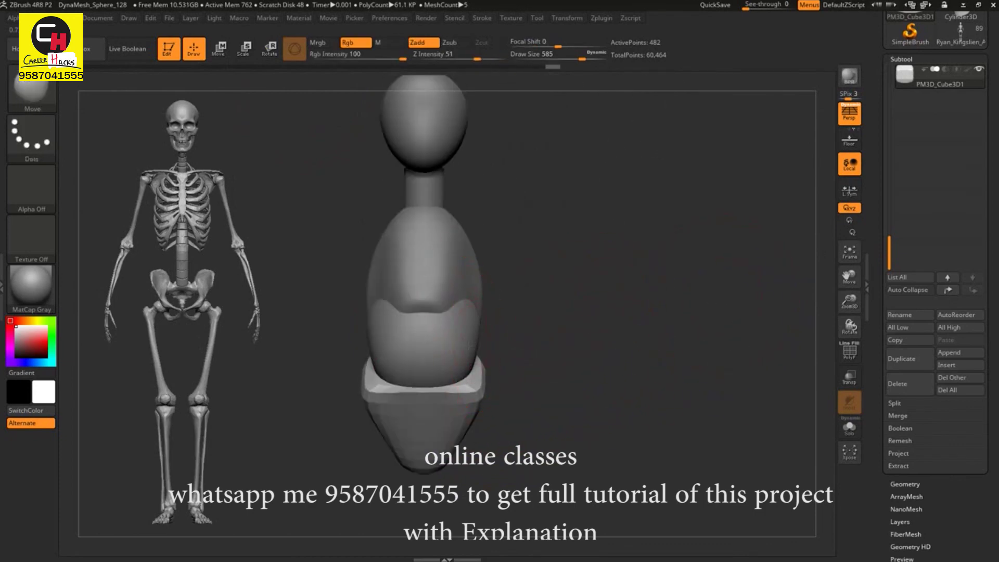
{"action": "left_click_drag", "start_coordinate": [364, 447], "coordinate": [437, 405]}
{"action": "mouse_move", "coordinate": [521, 312]}
{"action": "left_mouse_down"}
{"action": "mouse_move", "coordinate": [501, 333]}
{"action": "mouse_move", "coordinate": [333, 292]}
{"action": "left_mouse_up"}
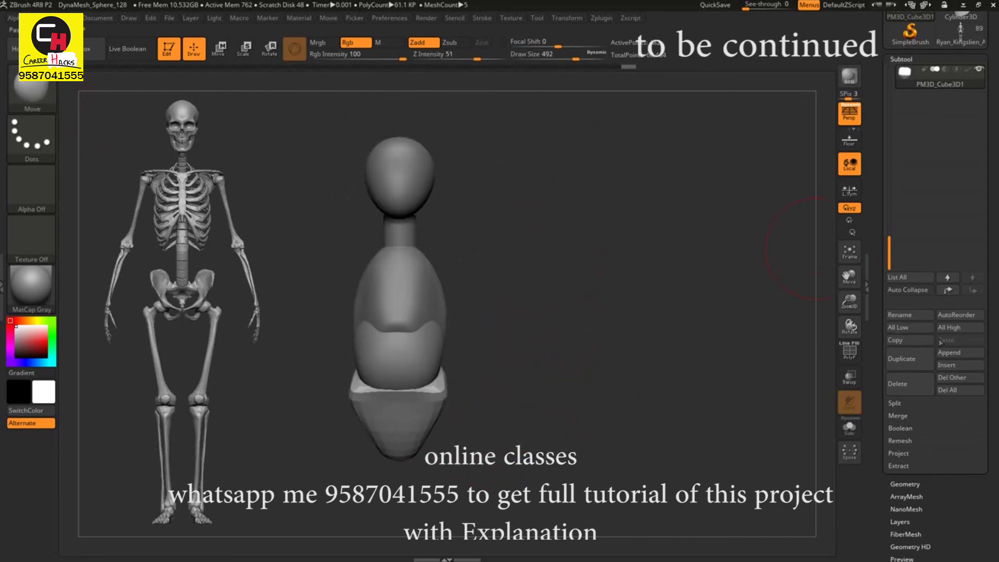
{"action": "left_click", "coordinate": [949, 352]}
Step: Append a thigh sphere below the pelvis, trying and undoing a tilted angle
{"action": "left_click", "coordinate": [502, 346]}
{"action": "key", "text": "w"}
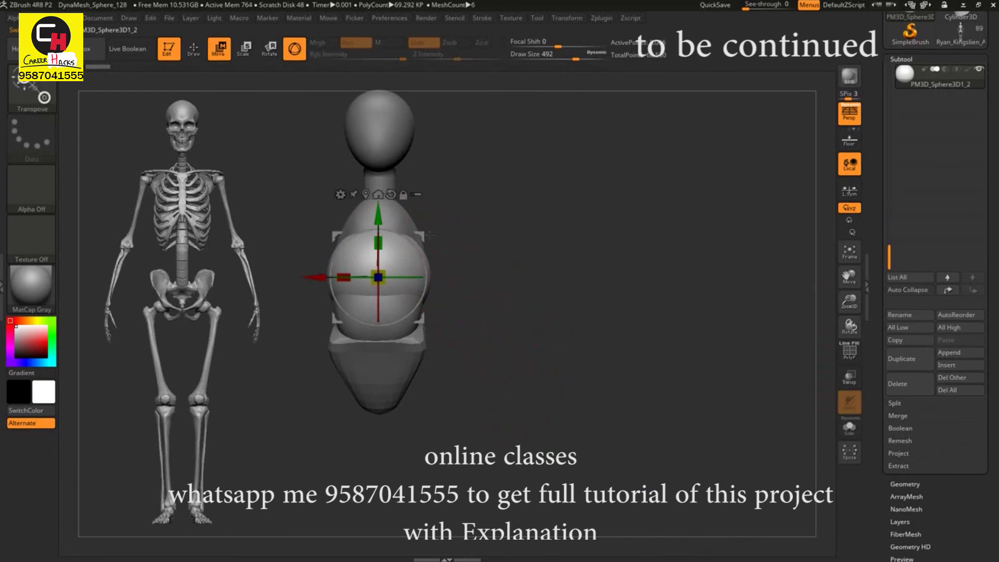
{"action": "mouse_move", "coordinate": [383, 251]}
{"action": "left_mouse_down"}
{"action": "mouse_move", "coordinate": [420, 263]}
{"action": "mouse_move", "coordinate": [379, 279]}
{"action": "mouse_move", "coordinate": [457, 442]}
{"action": "mouse_move", "coordinate": [427, 364]}
{"action": "mouse_move", "coordinate": [460, 285]}
{"action": "left_mouse_up"}
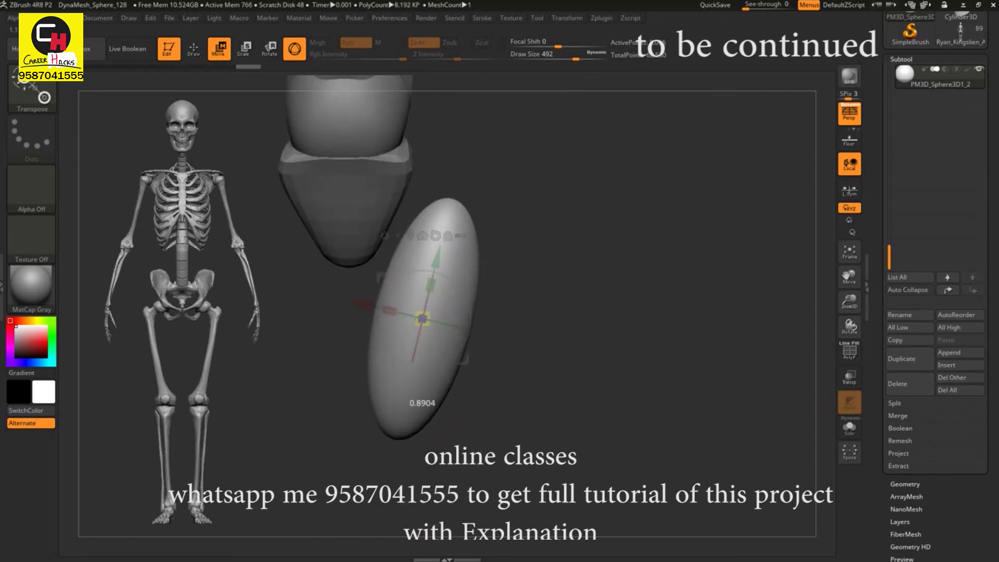
{"action": "left_click_drag", "start_coordinate": [459, 284], "coordinate": [356, 304]}
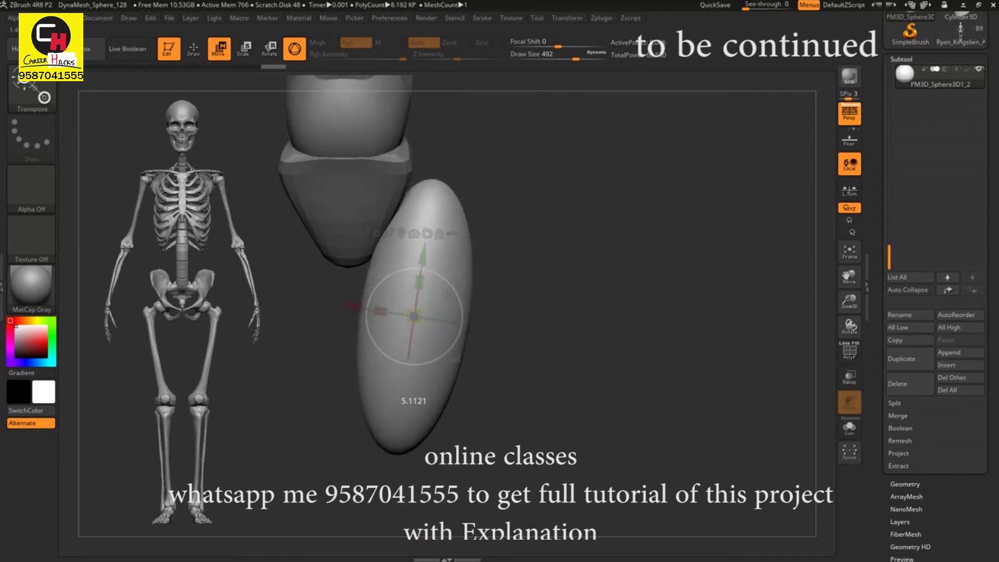
{"action": "key", "text": "ctrl+z"}
{"action": "mouse_move", "coordinate": [469, 234]}
{"action": "left_mouse_down"}
{"action": "mouse_move", "coordinate": [523, 233]}
{"action": "mouse_move", "coordinate": [394, 238]}
{"action": "left_mouse_up"}
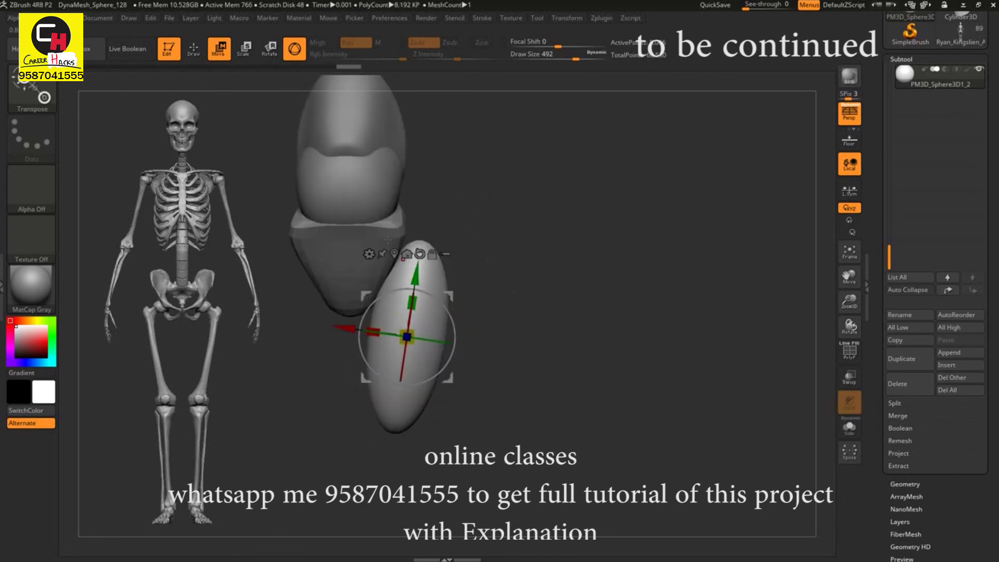